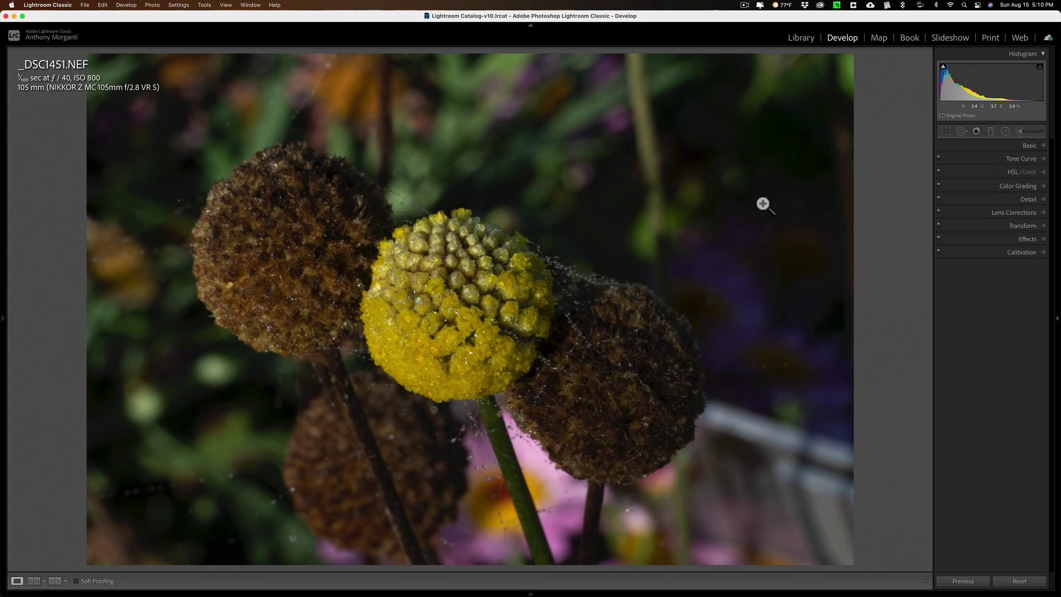
# Expand the Basic panel and browse the Camera Matching colour profiles
pyautogui.click(1025, 145)
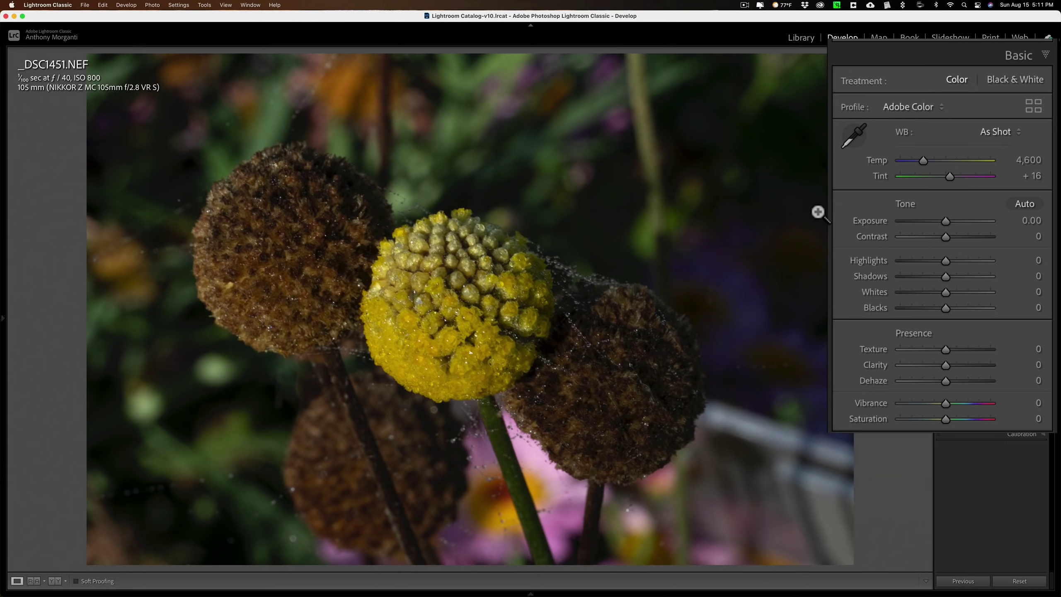
pyautogui.click(1033, 106)
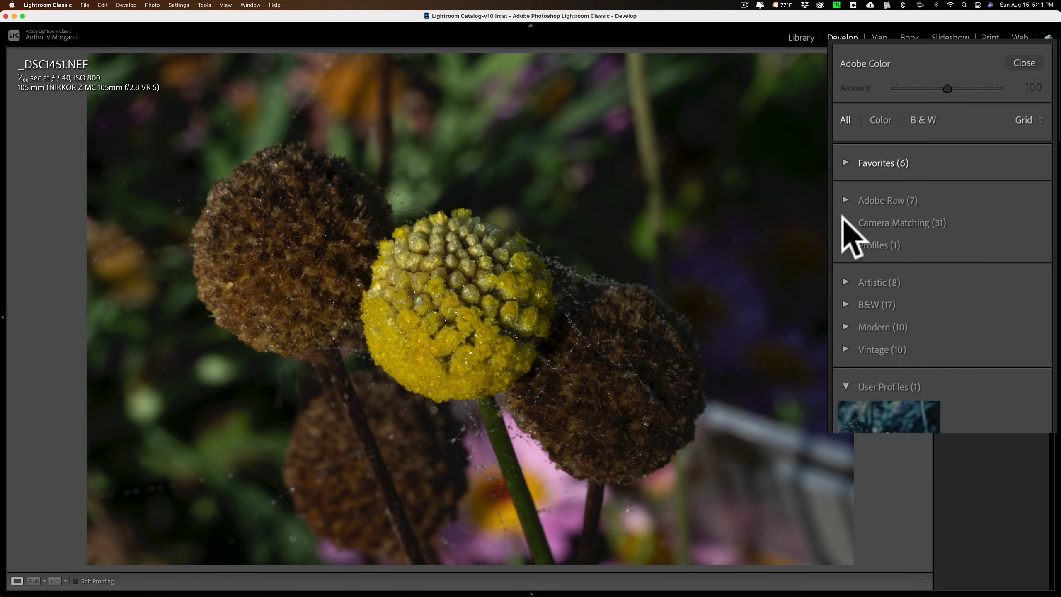
pyautogui.click(882, 223)
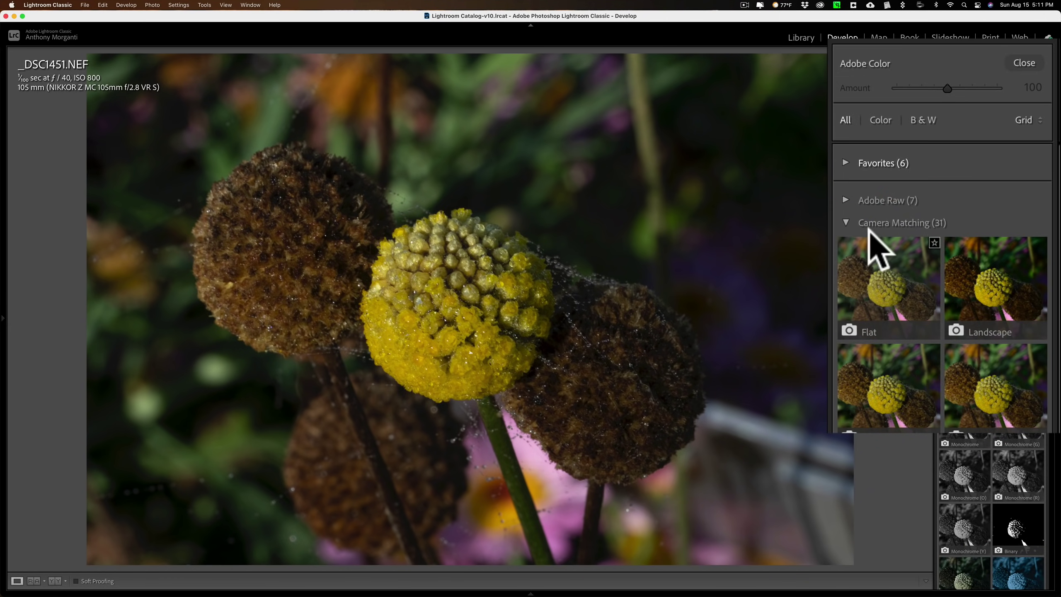
pyautogui.click(844, 223)
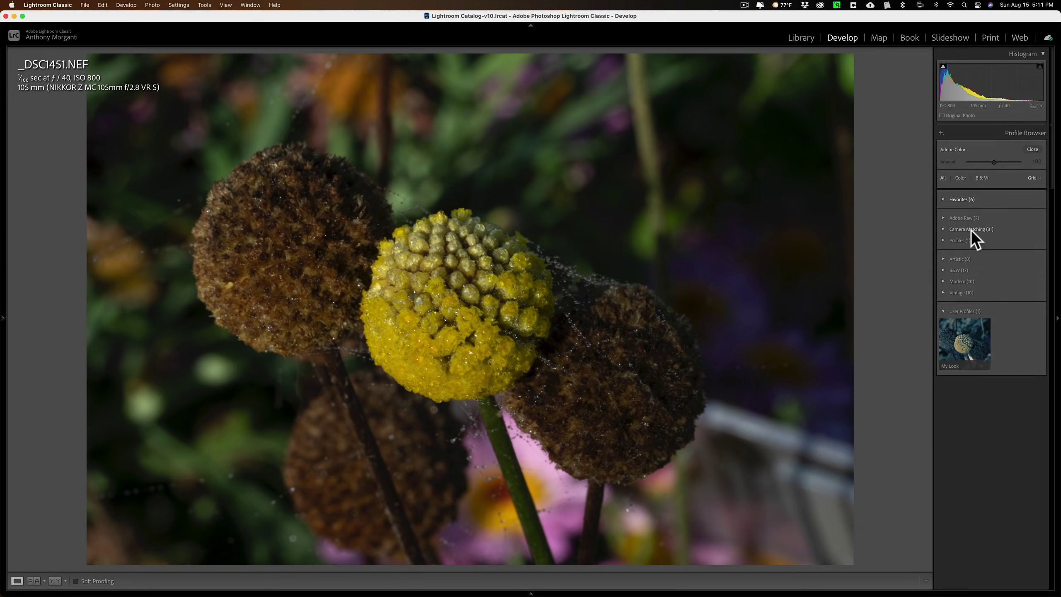
# Return from the profile list, collapse Basic, and zoom the photo to 1:1
pyautogui.click(1032, 150)
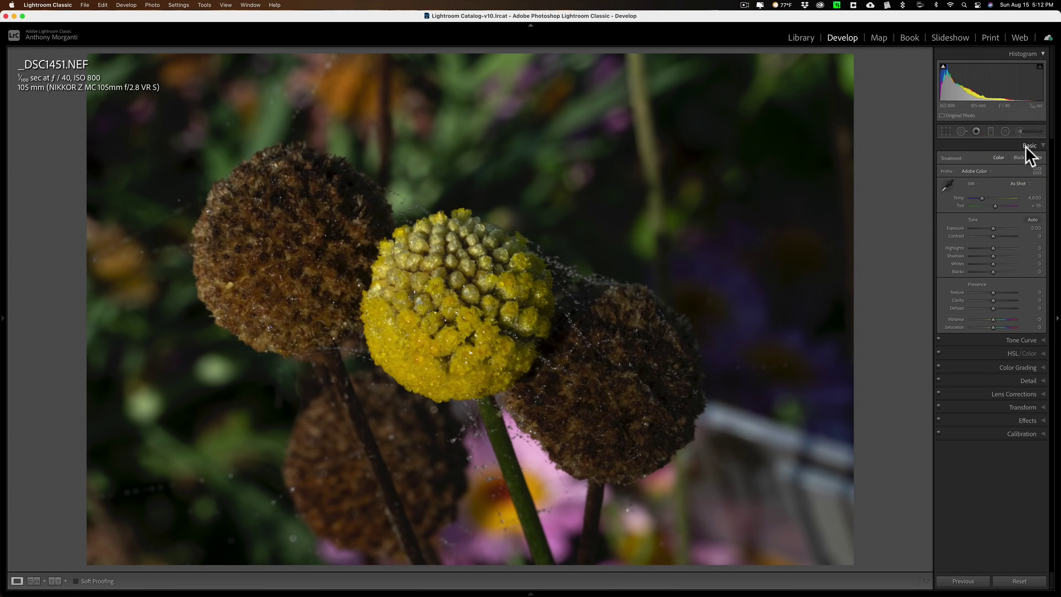
pyautogui.click(1026, 145)
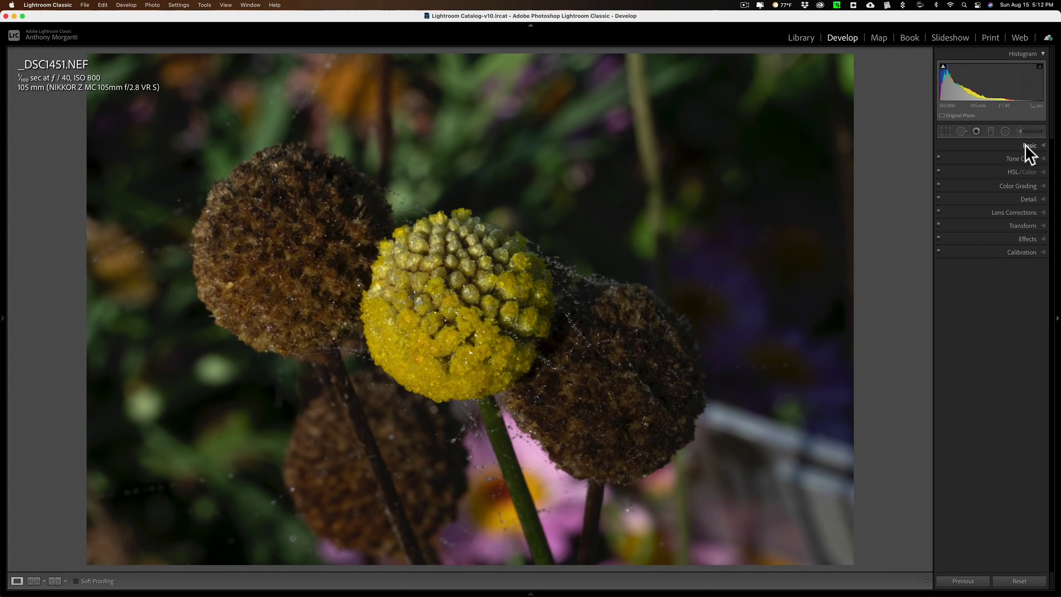
pyautogui.click(601, 220)
# Send a TIFF copy with Lightroom adjustments to Topaz DeNoise AI via Edit In
pyautogui.rightClick(505, 133)
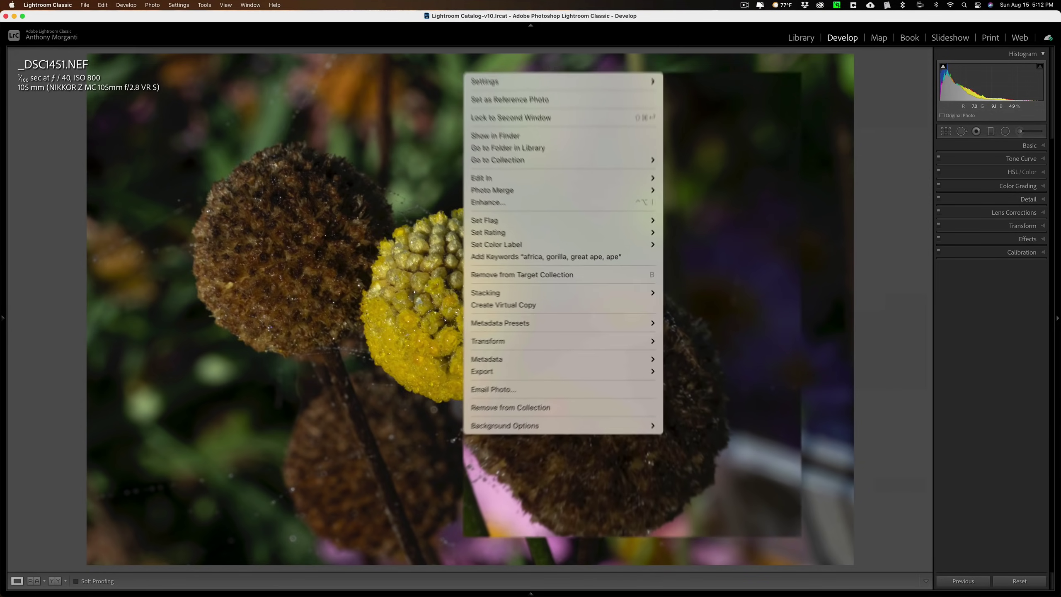
pyautogui.moveTo(508, 148)
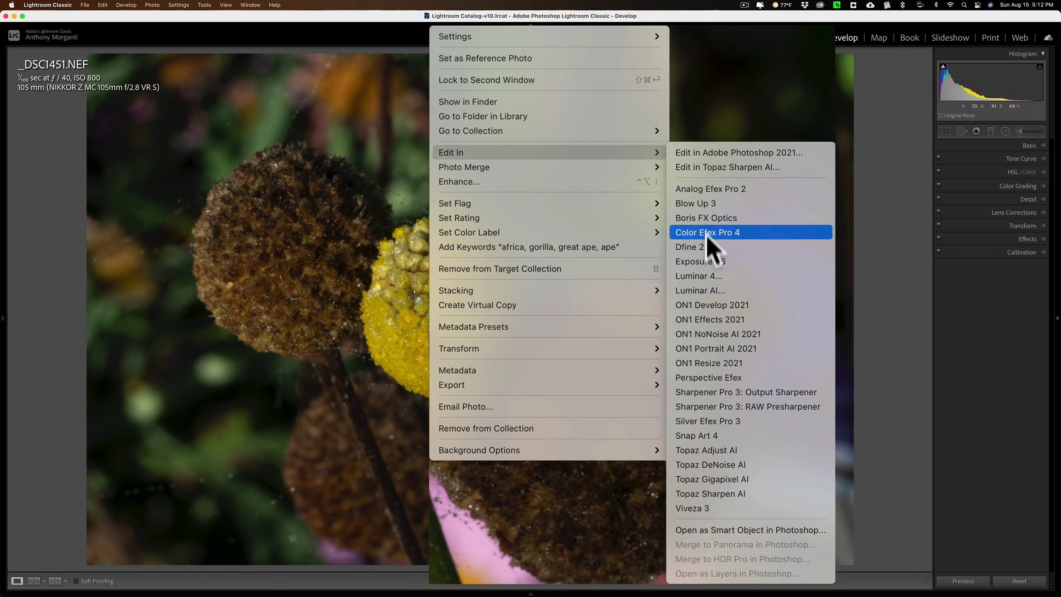
pyautogui.click(738, 466)
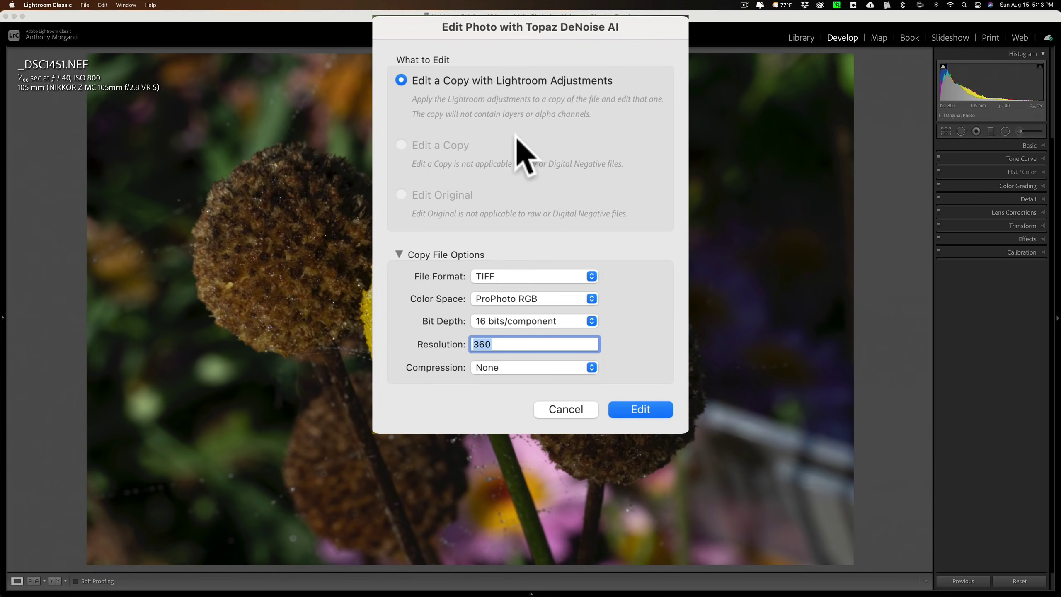
pyautogui.click(642, 412)
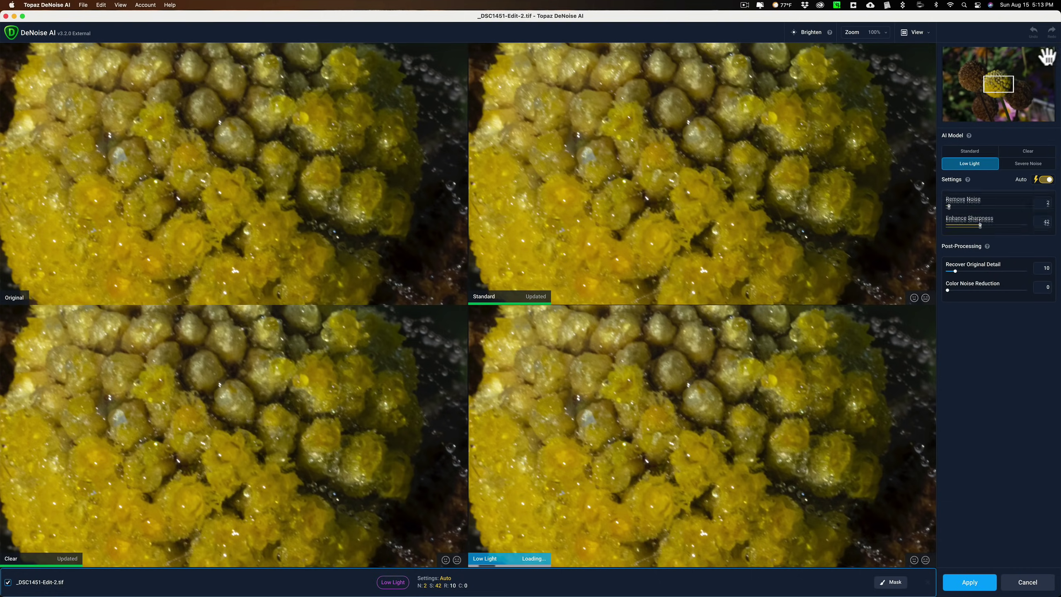
# Select the Standard model and pan the four-pane comparison to the flower's edge
pyautogui.click(490, 128)
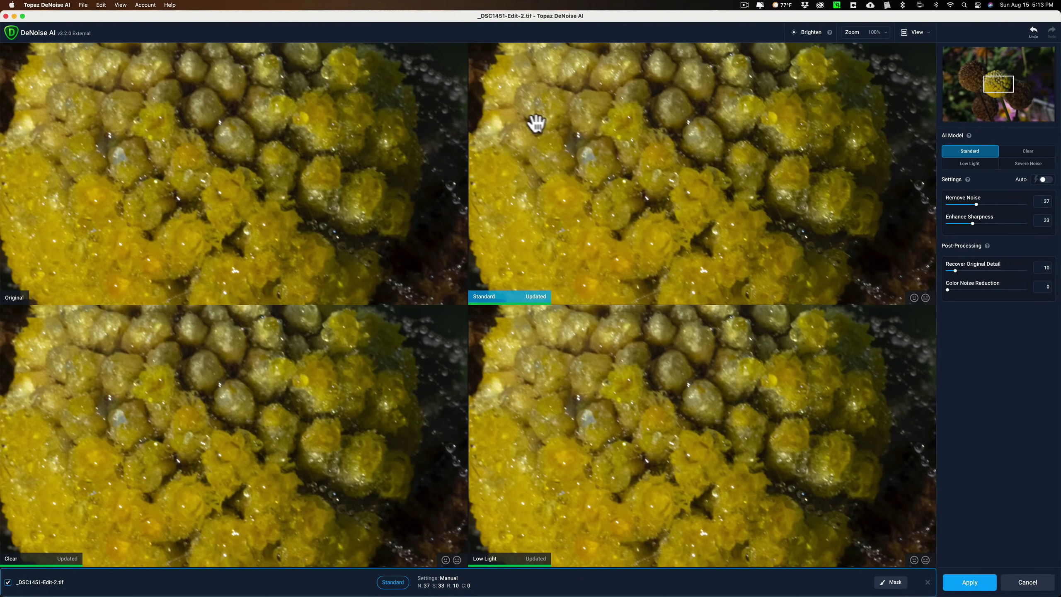
pyautogui.click(919, 33)
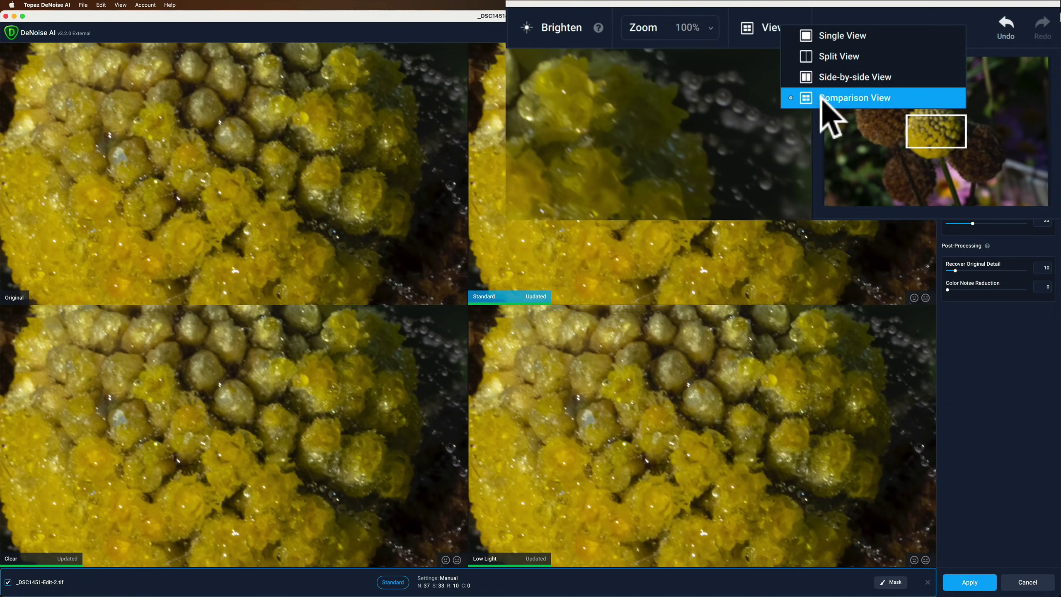
pyautogui.click(944, 69)
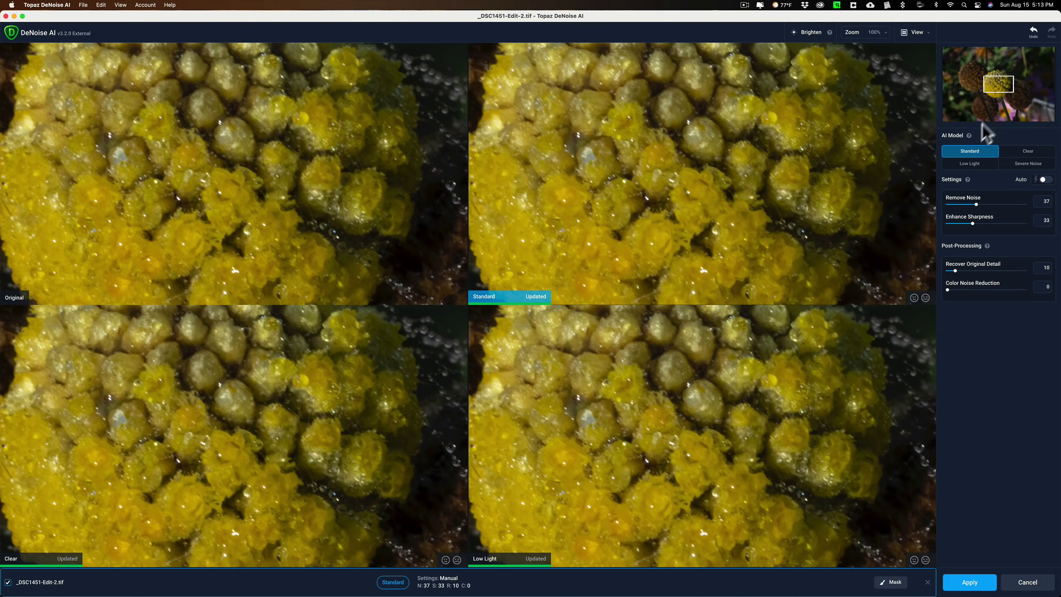
pyautogui.moveTo(1001, 85); pyautogui.dragTo(1008, 72)
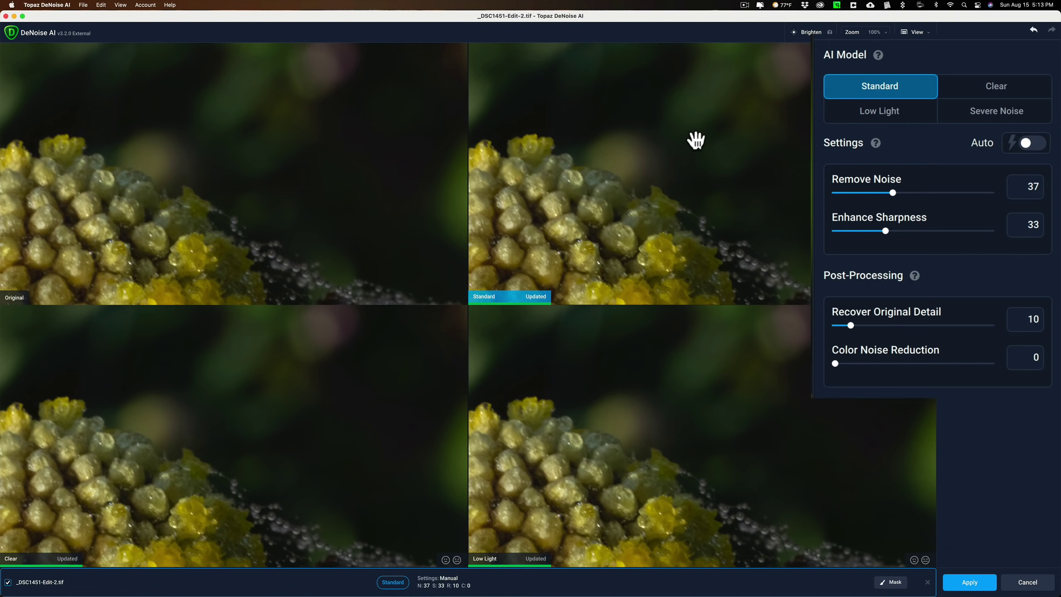
# Enable Auto, compare Clear, Low Light and Severe Noise, then pick Standard with Remove Noise raised
pyautogui.click(1038, 147)
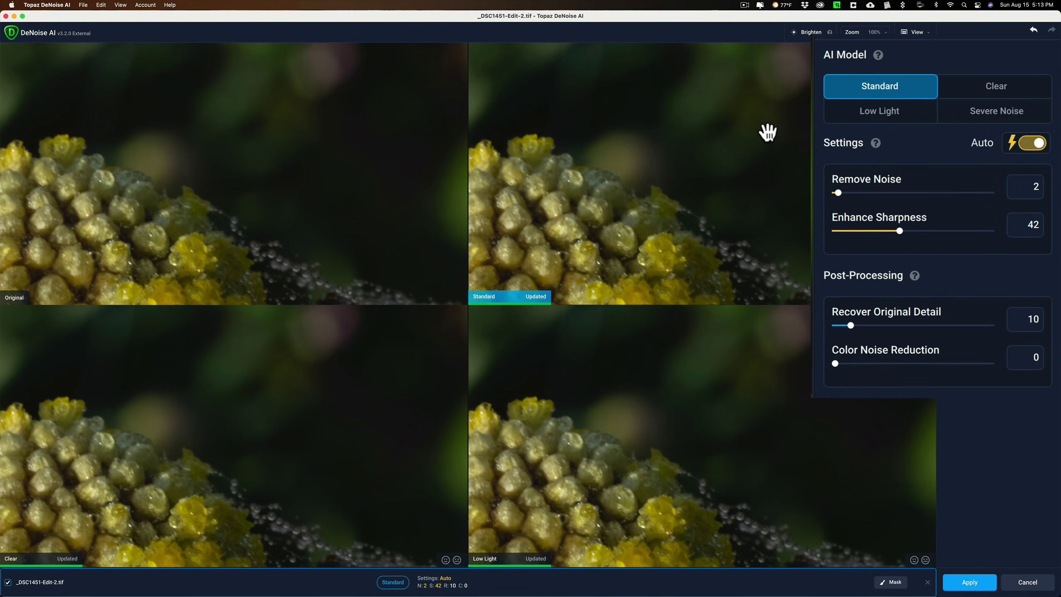
pyautogui.click(287, 416)
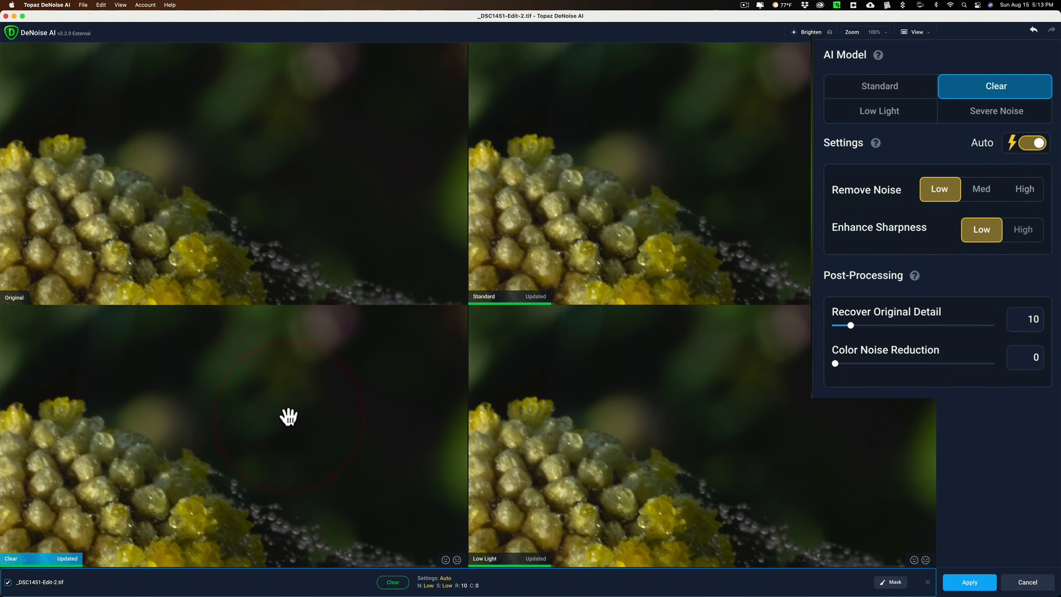
pyautogui.click(607, 429)
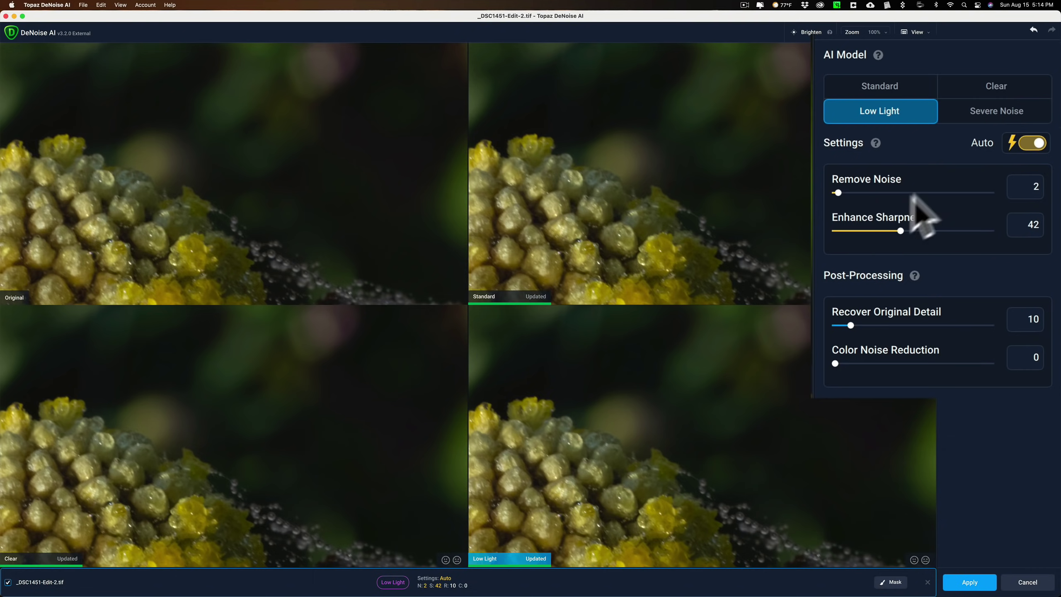
pyautogui.click(972, 118)
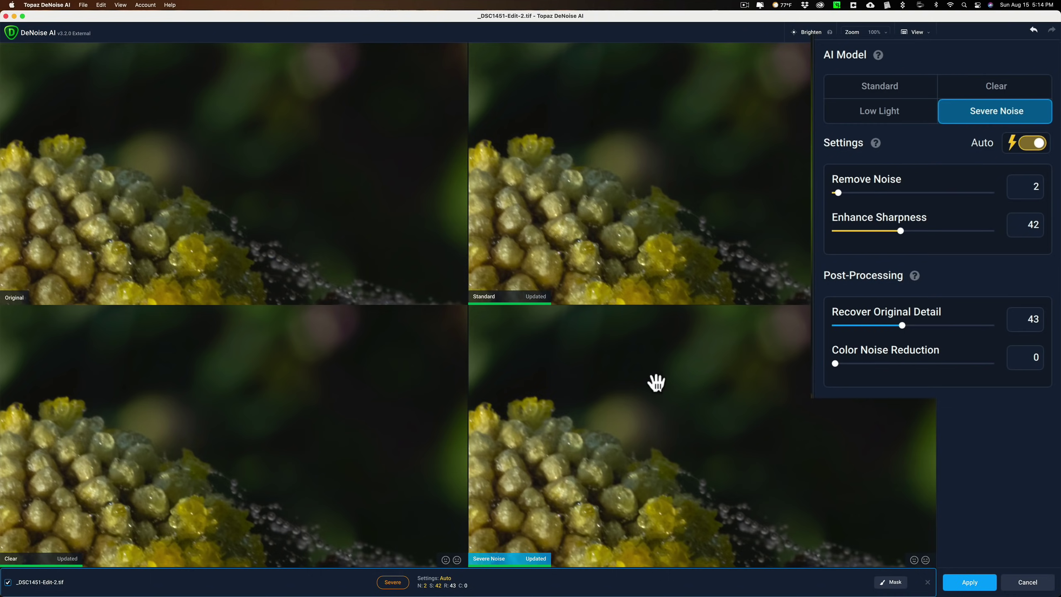
pyautogui.click(880, 111)
pyautogui.click(871, 90)
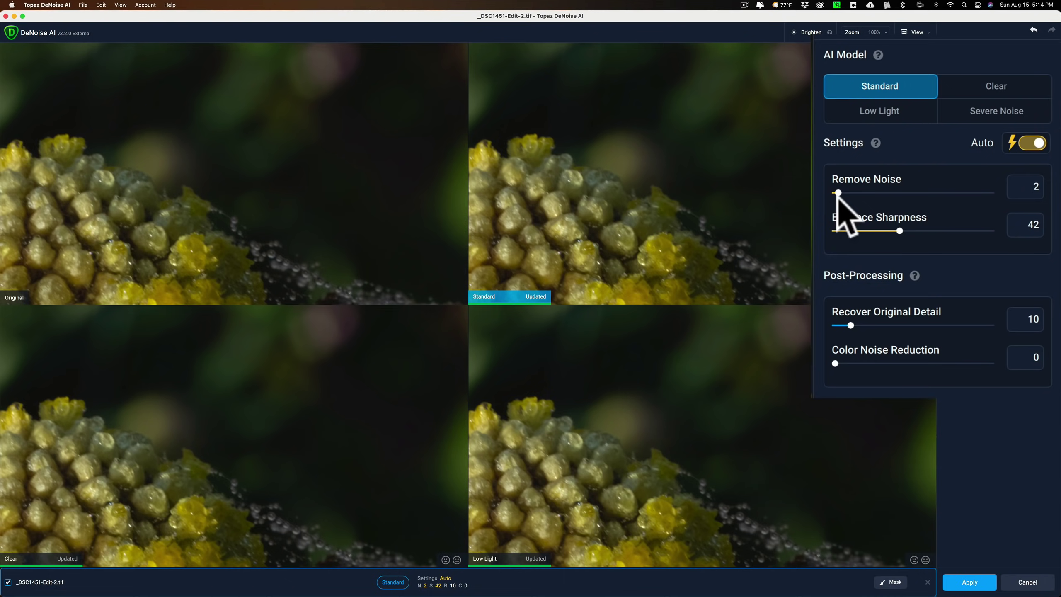
pyautogui.moveTo(837, 192); pyautogui.dragTo(877, 190)
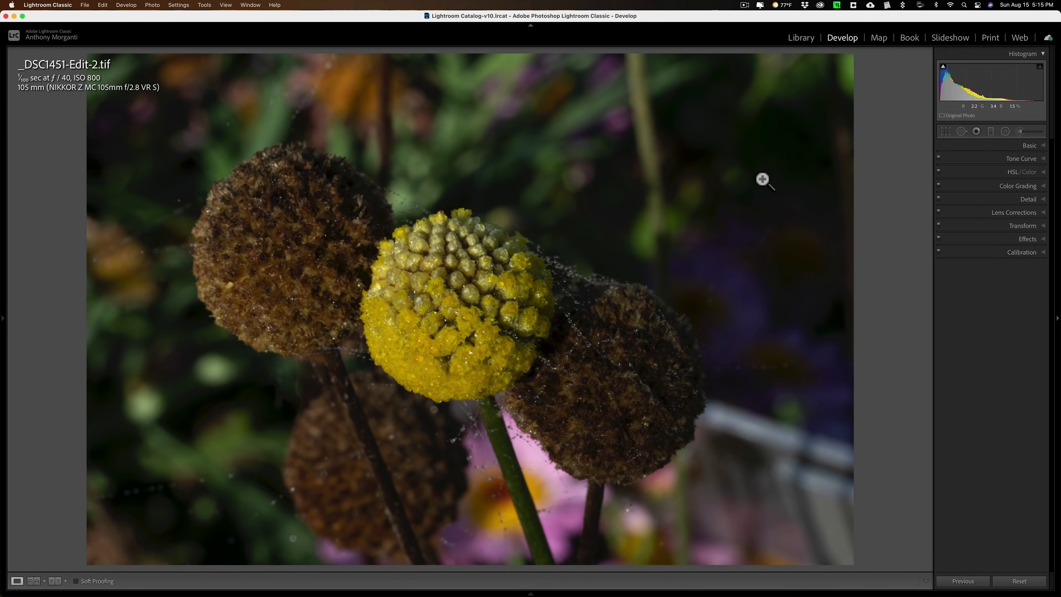
# Crop down from the top with aspect locked and shift the photo right around the flower heads
pyautogui.click(946, 132)
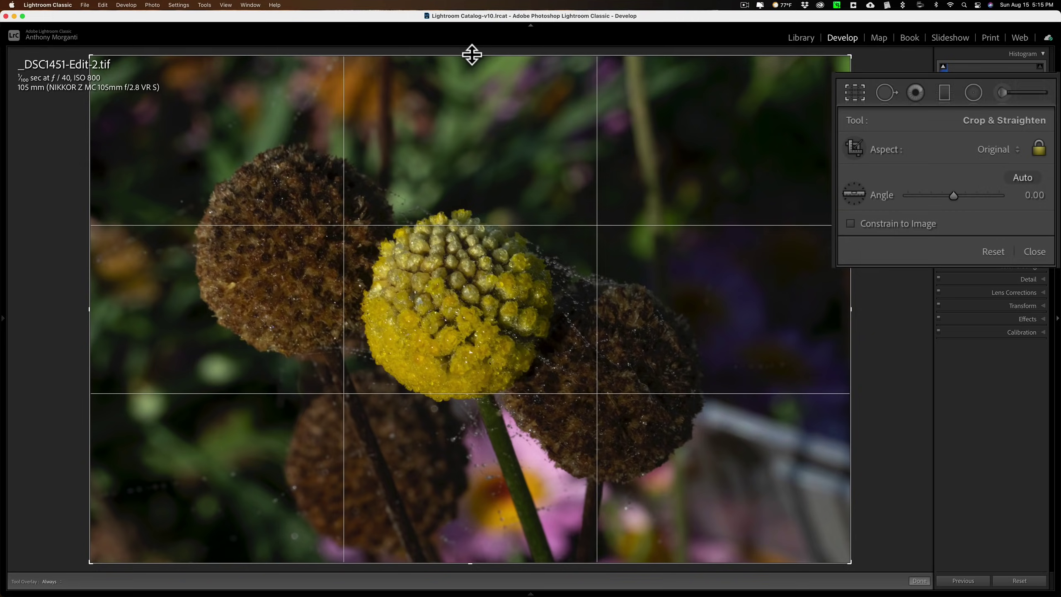
pyautogui.moveTo(472, 54); pyautogui.dragTo(467, 79)
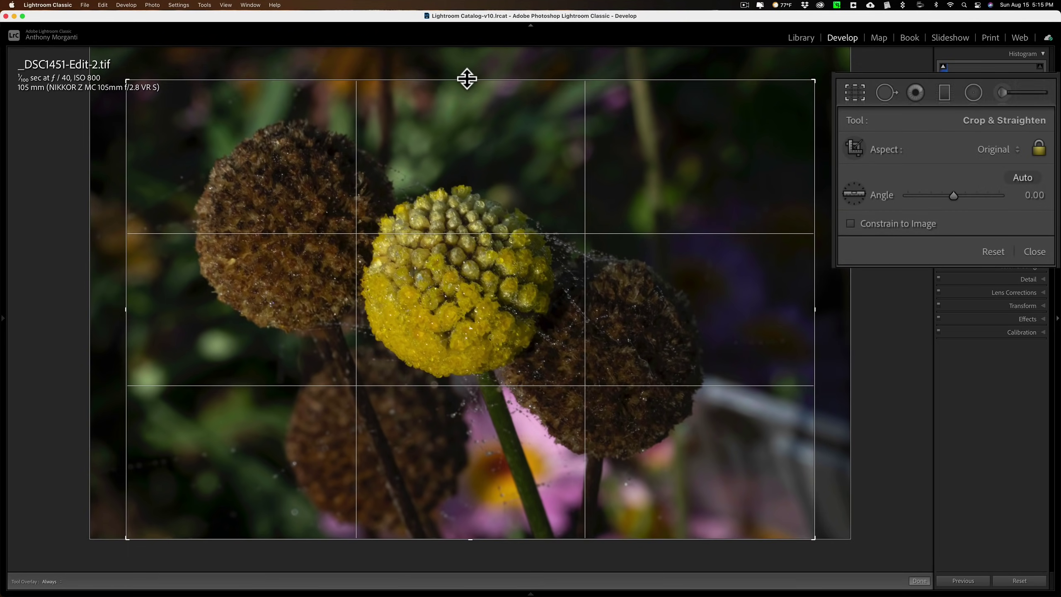
pyautogui.moveTo(450, 303); pyautogui.dragTo(474, 307)
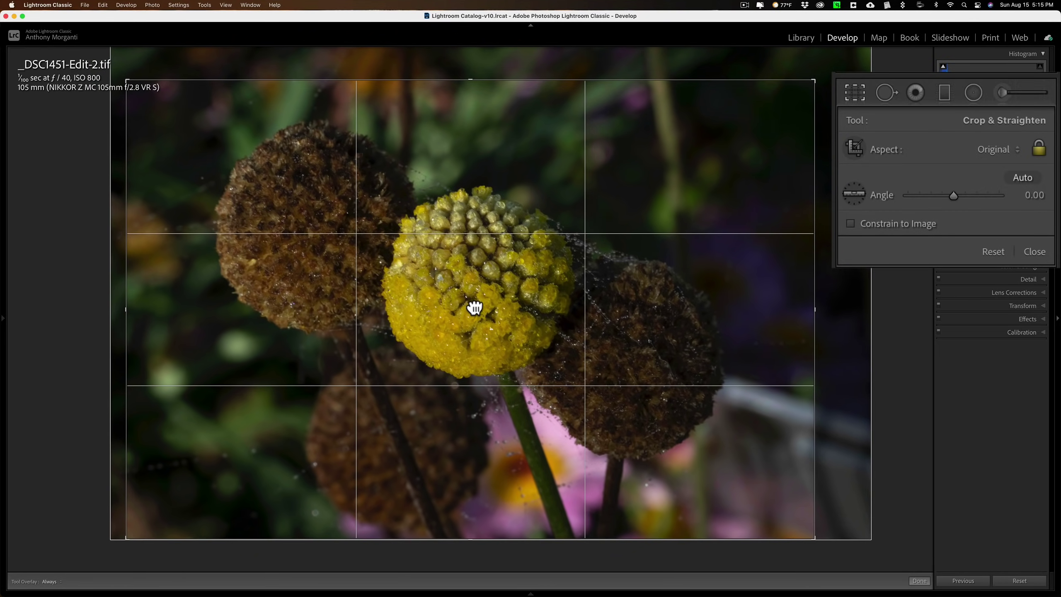
pyautogui.moveTo(471, 81); pyautogui.dragTo(466, 71)
pyautogui.click(855, 92)
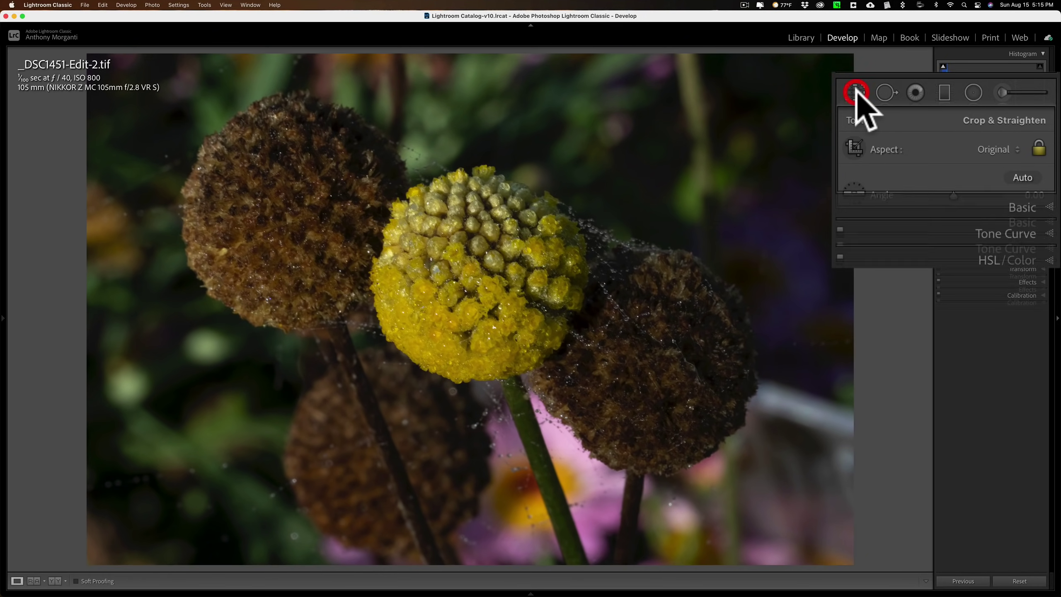
# Set Highlights -38, Shadows +59, Whites +8 and Blacks -7, checking clipping for whites and blacks
pyautogui.click(1030, 147)
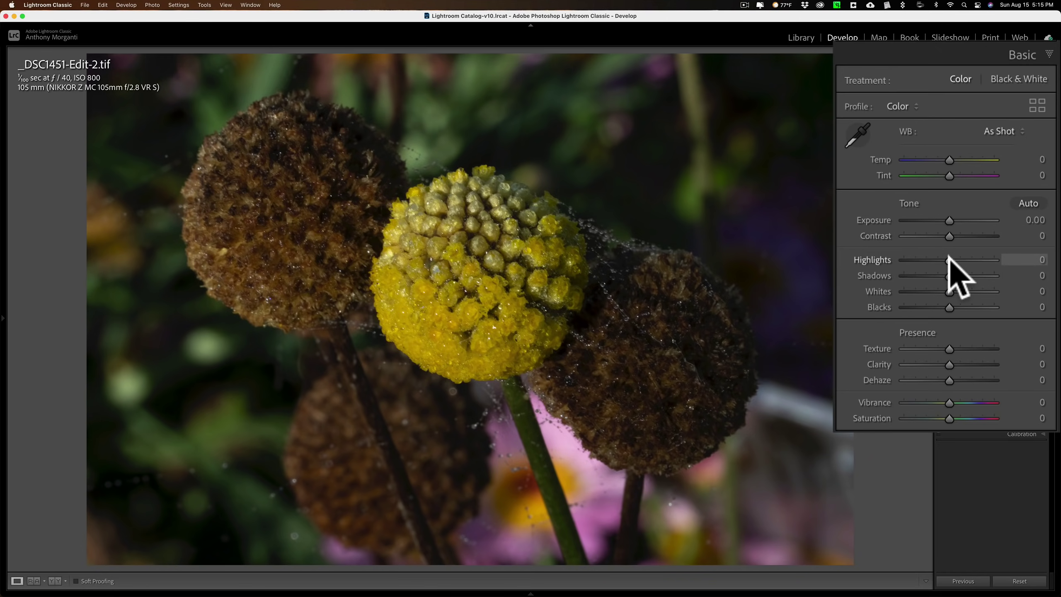
pyautogui.moveTo(949, 258); pyautogui.dragTo(974, 271)
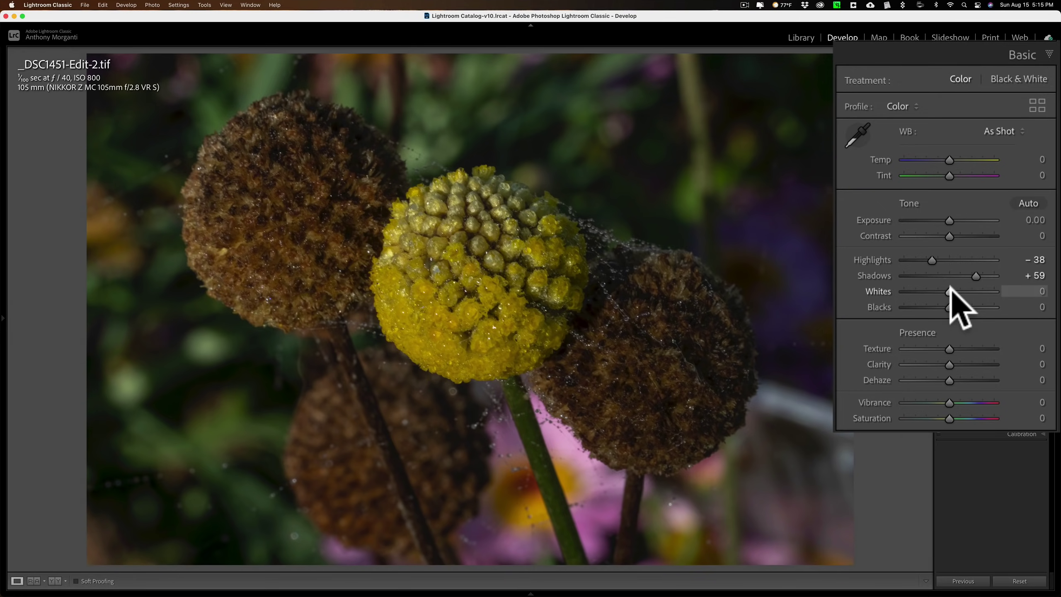
pyautogui.press('alt')
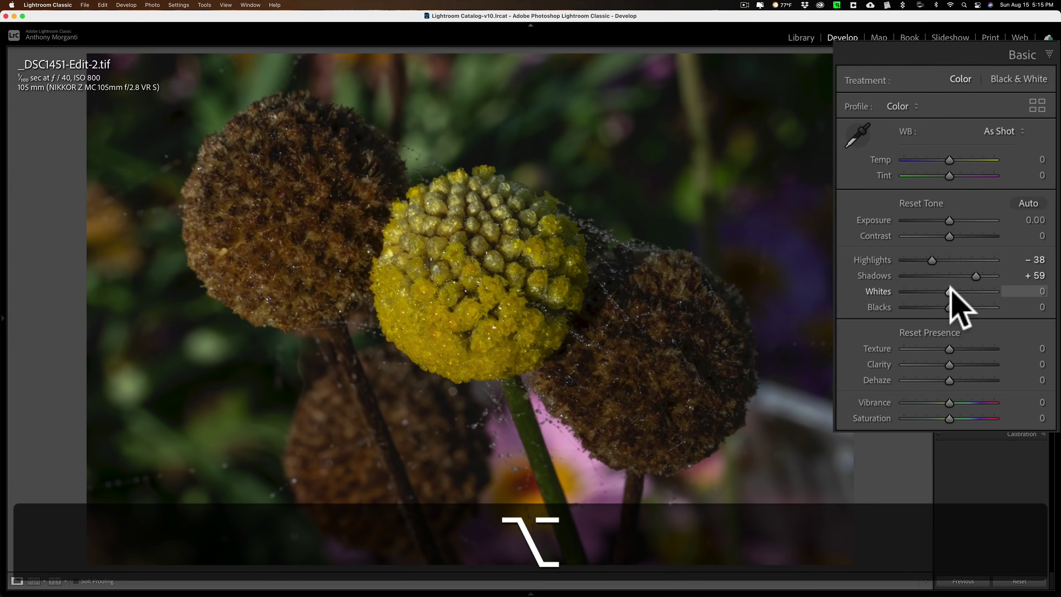
pyautogui.moveTo(951, 289)
pyautogui.mouseDown()
pyautogui.moveTo(961, 289)
pyautogui.moveTo(952, 290)
pyautogui.mouseUp()
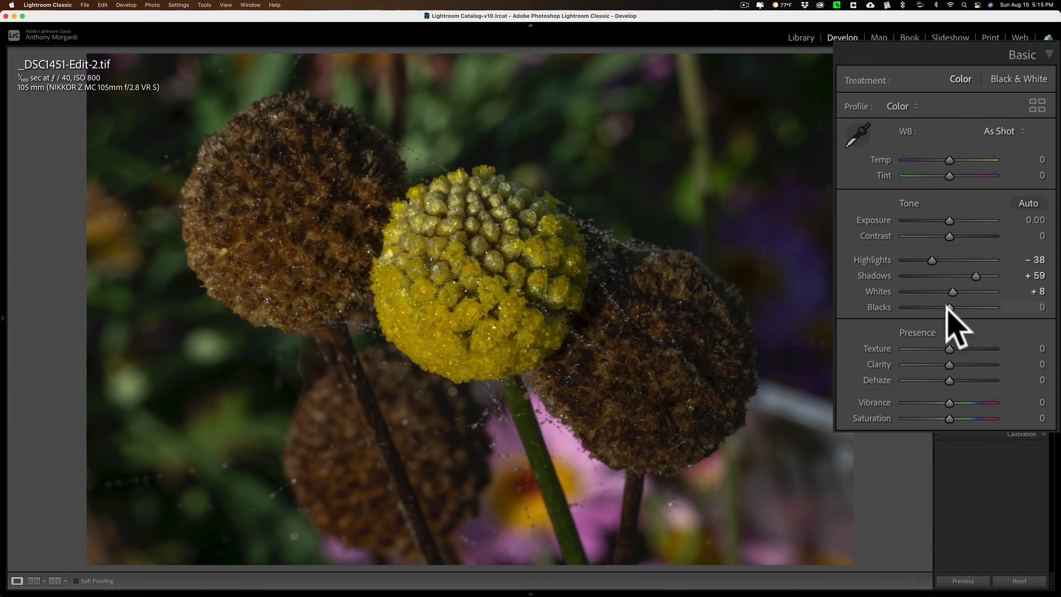
pyautogui.press('alt')
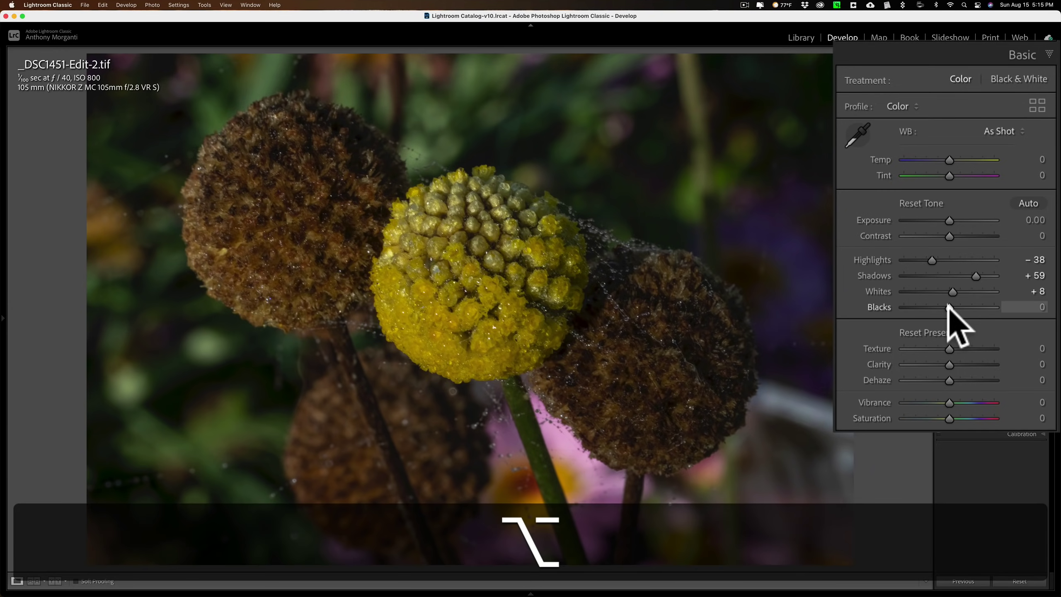
pyautogui.moveTo(947, 306); pyautogui.dragTo(944, 310)
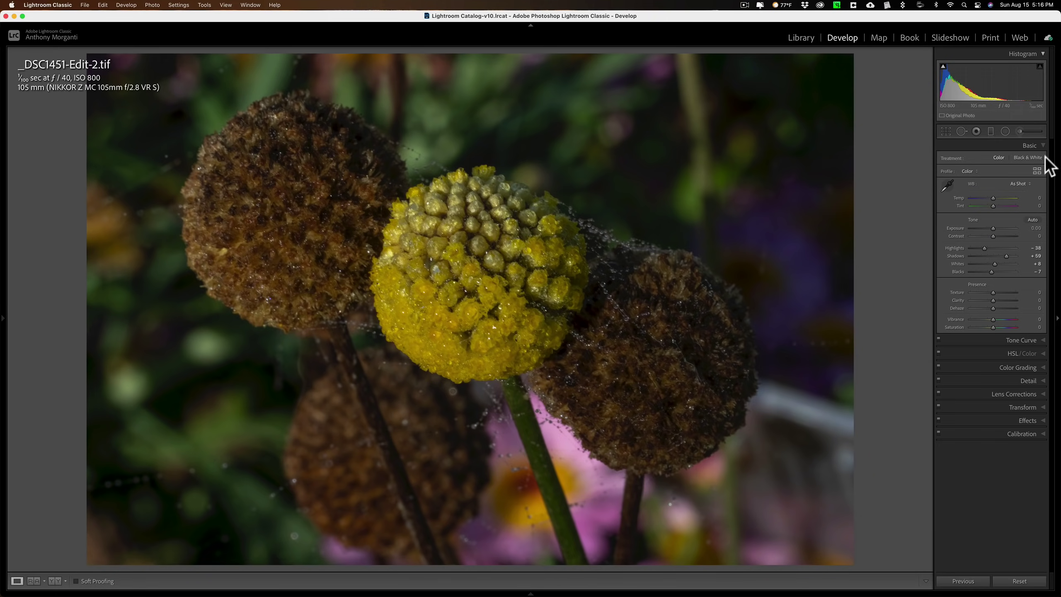
pyautogui.click(1029, 144)
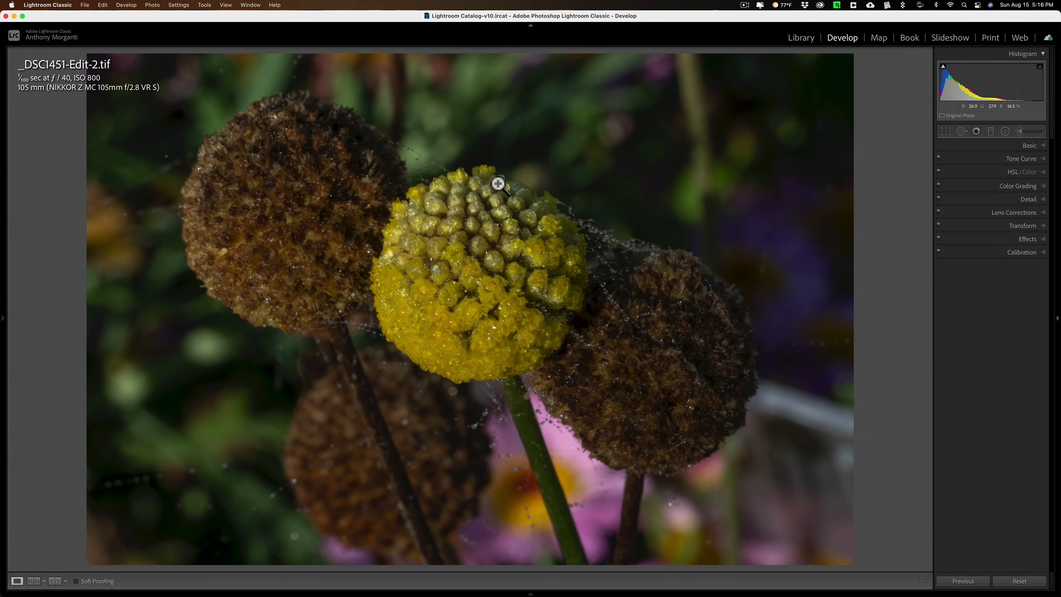
# Send a TIFF copy with Lightroom adjustments to Topaz Sharpen AI via Edit In
pyautogui.rightClick(498, 184)
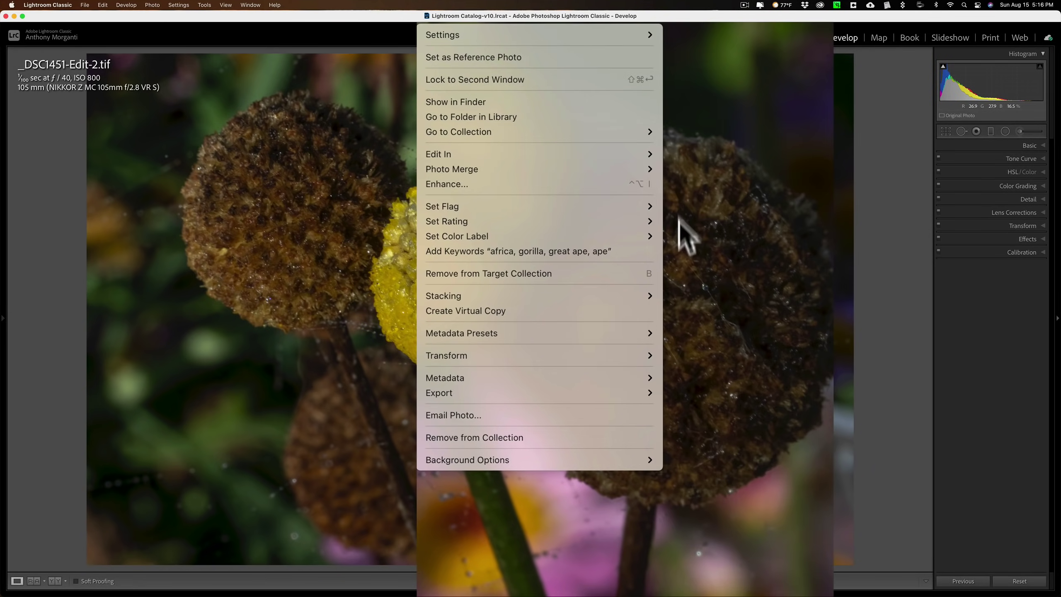
pyautogui.moveTo(627, 155)
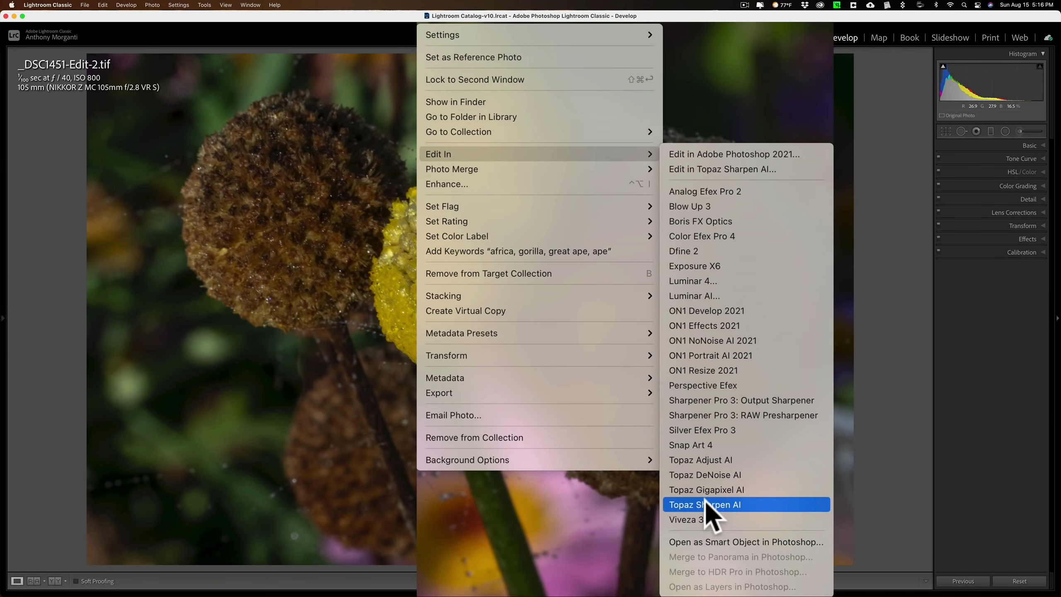
pyautogui.click(715, 506)
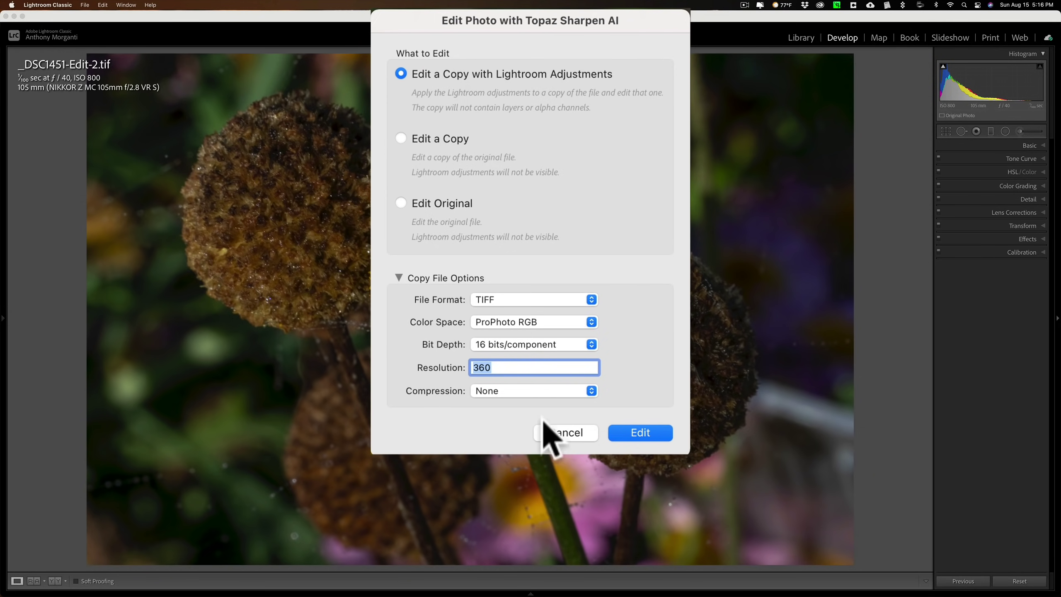
pyautogui.click(645, 433)
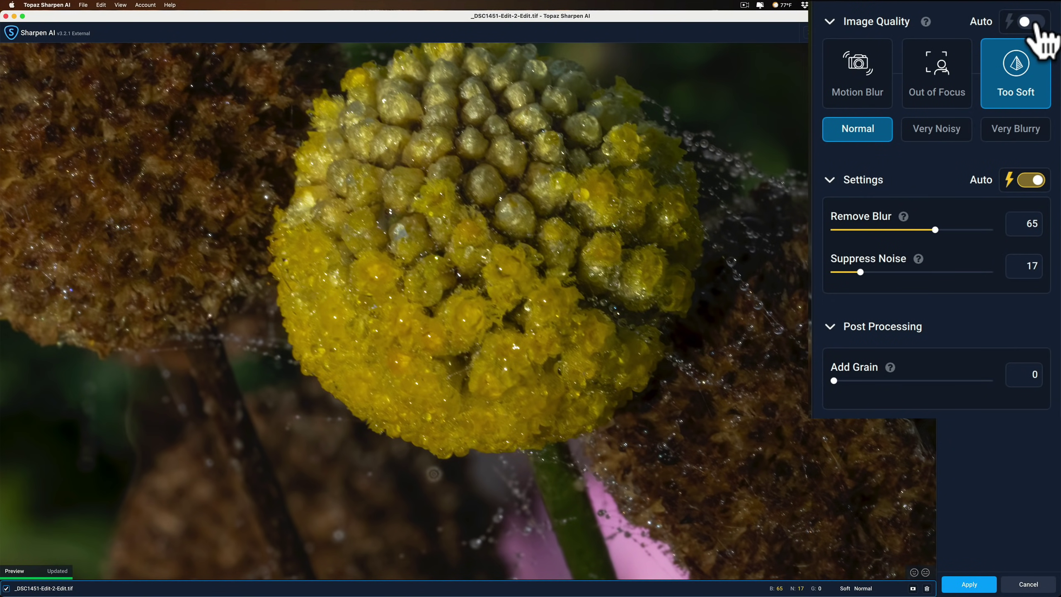
# Apply auto Motion Blur, Very Blurry (Remove Blur 66, Suppress Noise 19) and compare with the original
pyautogui.click(1035, 21)
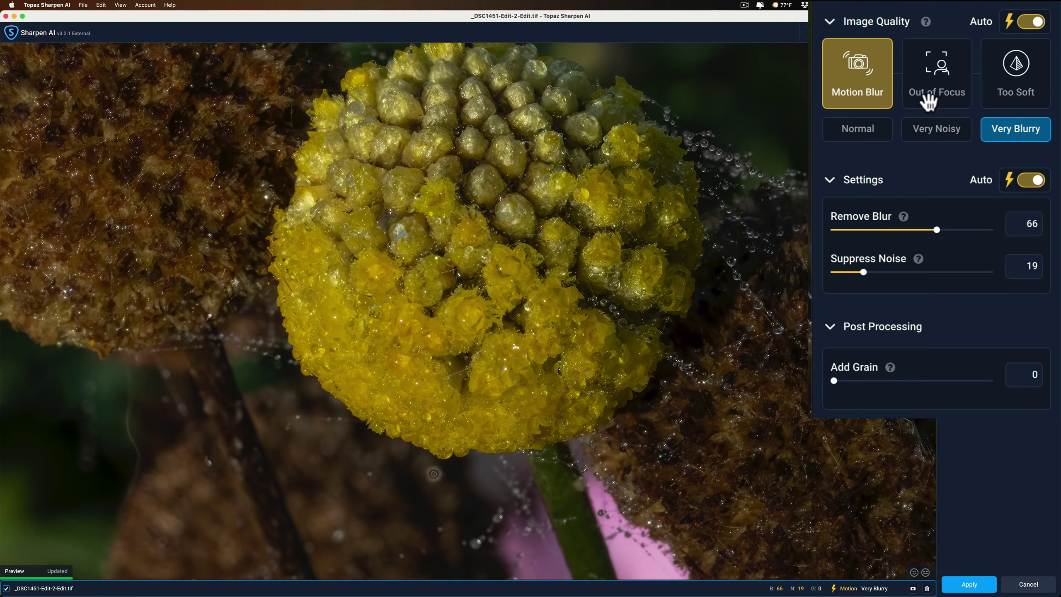
pyautogui.click(540, 189)
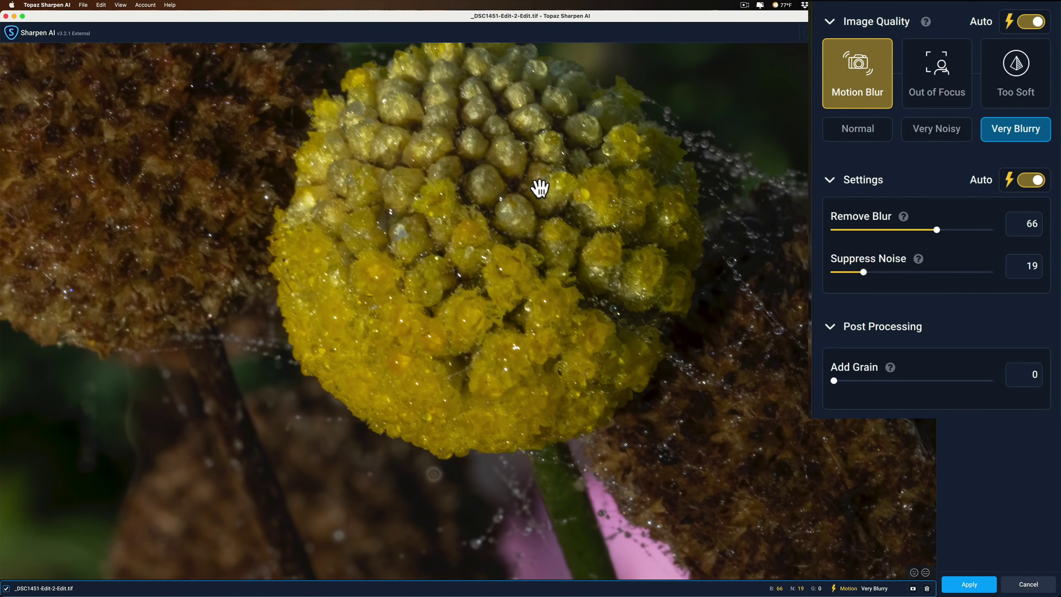
pyautogui.click(540, 188)
pyautogui.click(540, 188)
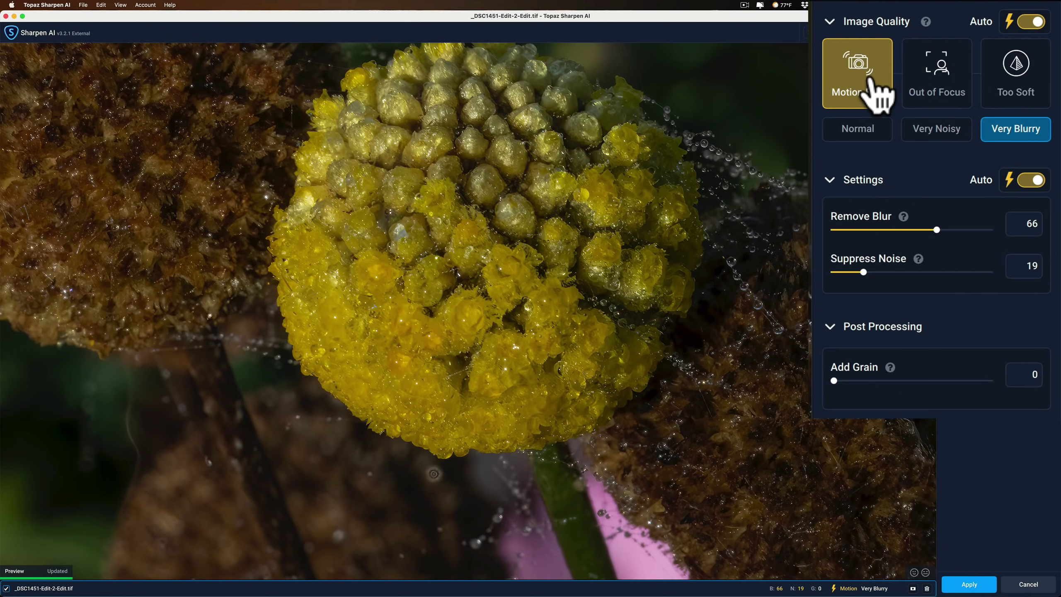
pyautogui.click(931, 74)
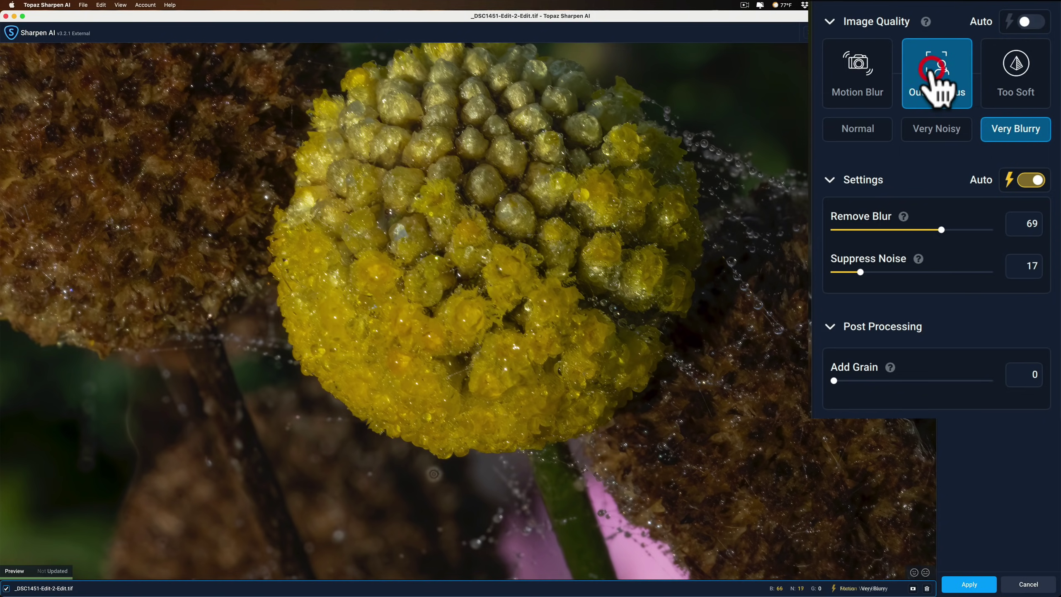
pyautogui.click(524, 179)
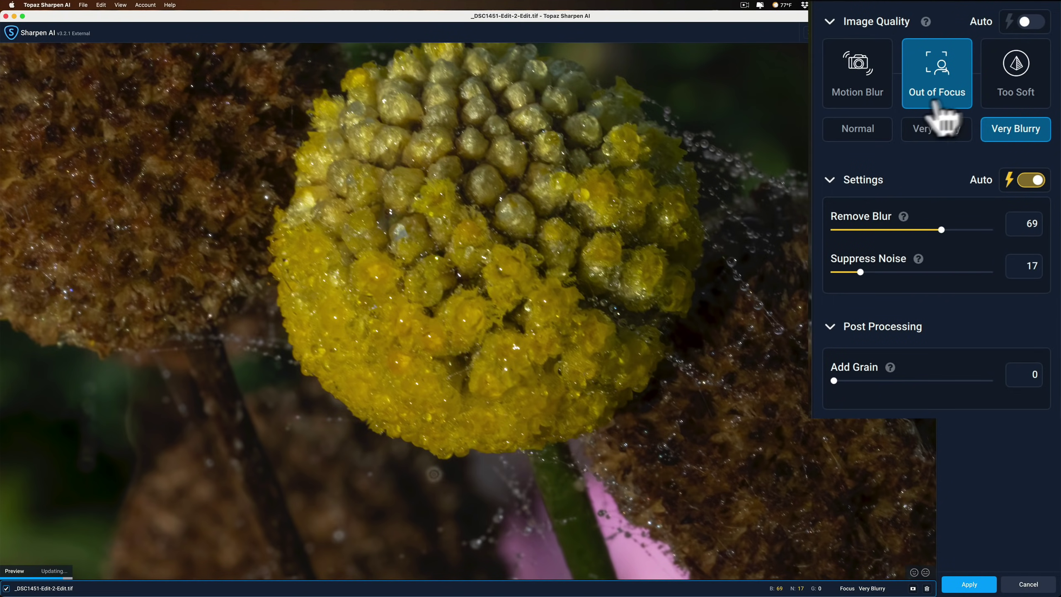
pyautogui.click(1010, 66)
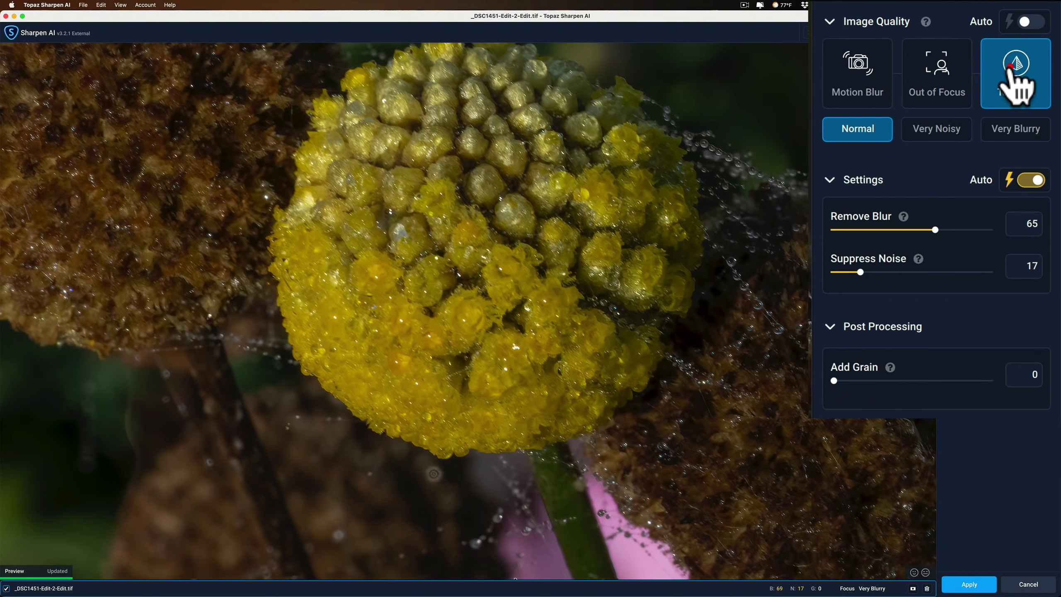
pyautogui.click(496, 214)
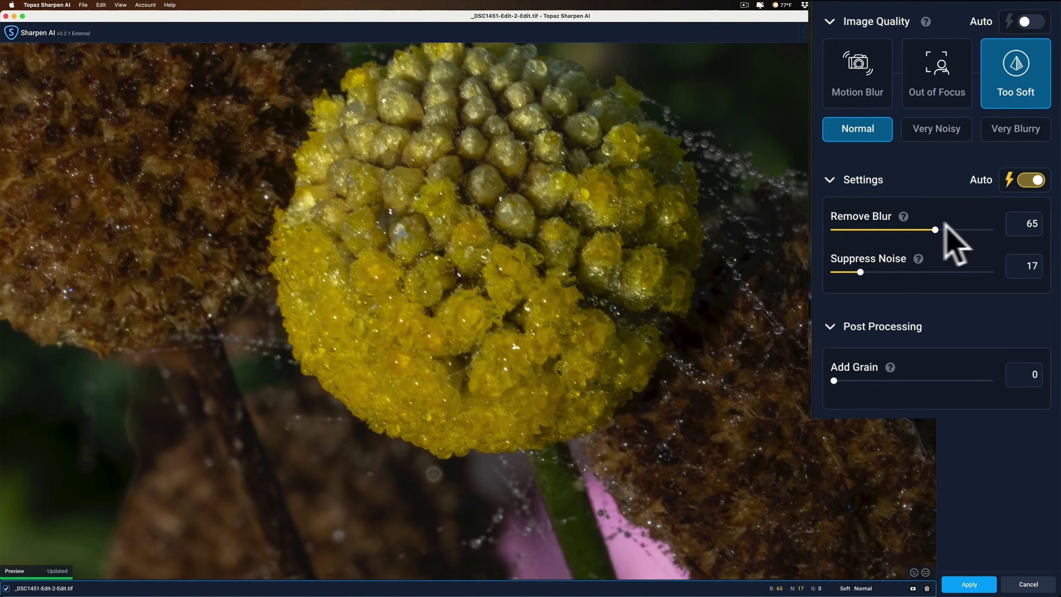
pyautogui.moveTo(935, 230); pyautogui.dragTo(1004, 244)
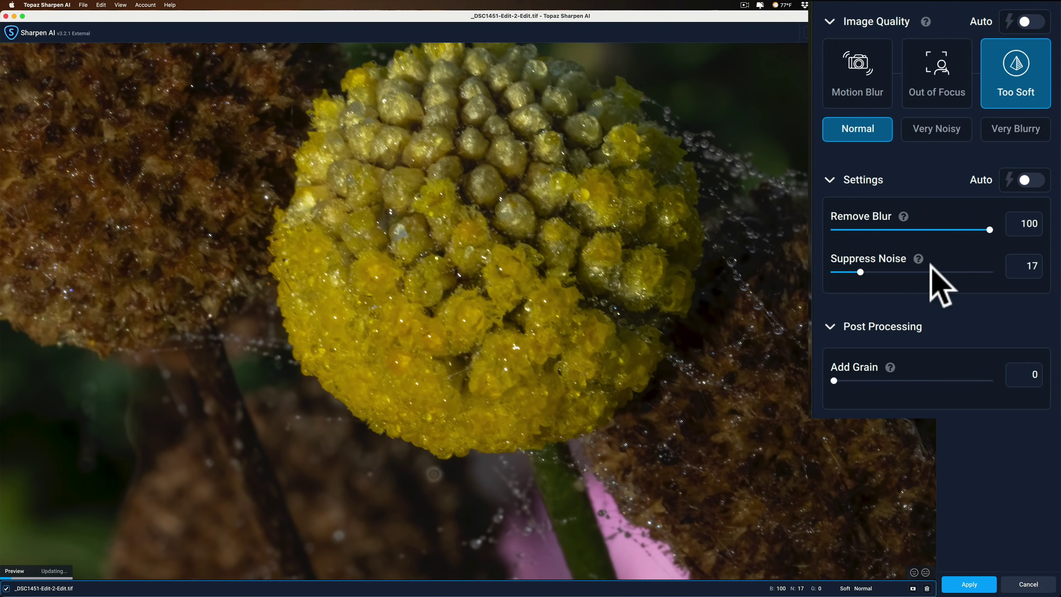
pyautogui.click(853, 67)
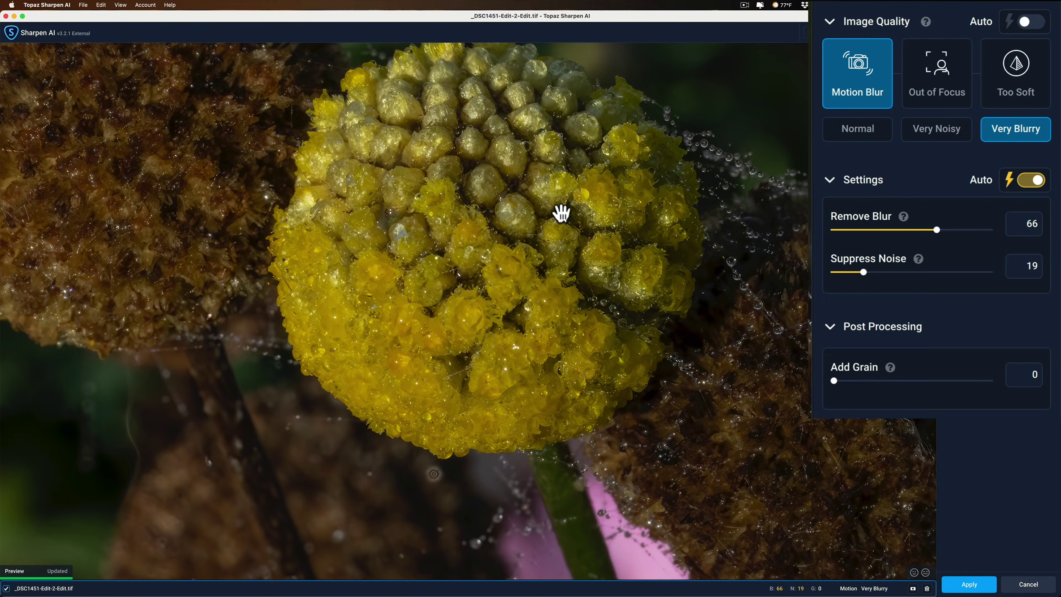
pyautogui.click(561, 213)
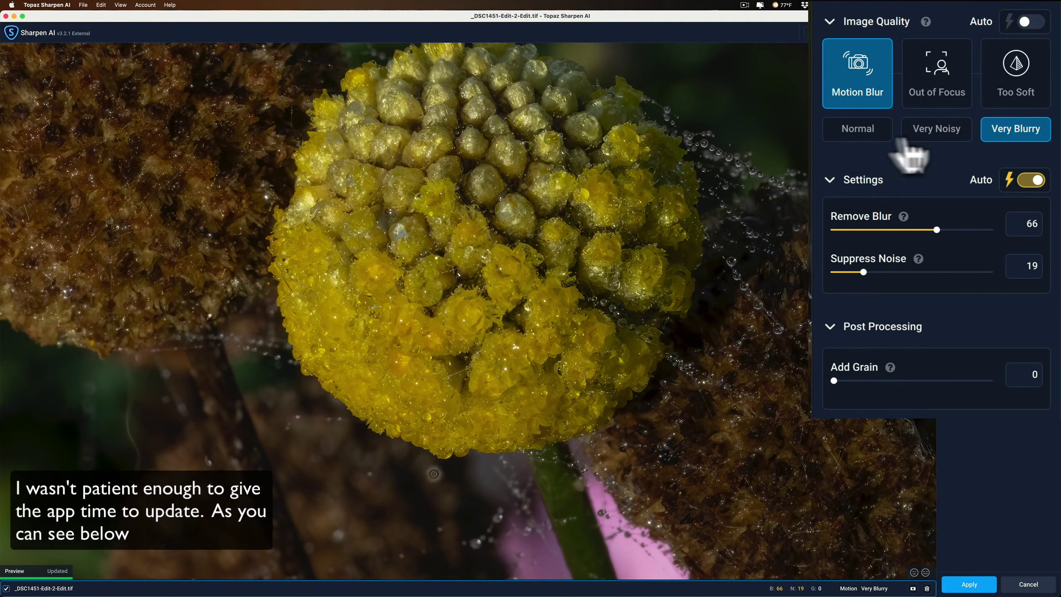
pyautogui.click(856, 130)
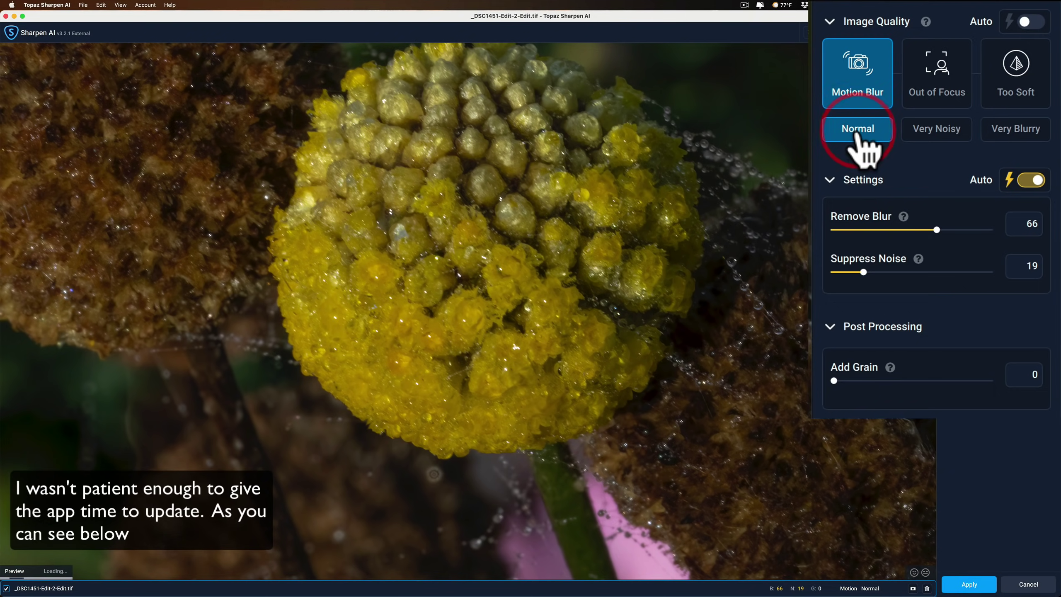
pyautogui.click(932, 133)
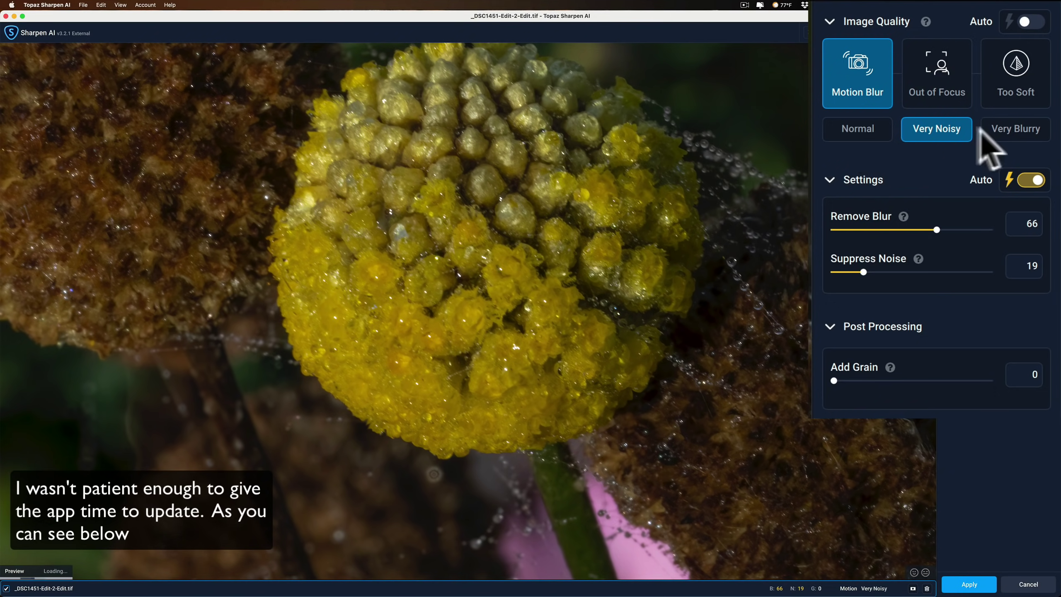
pyautogui.click(1016, 134)
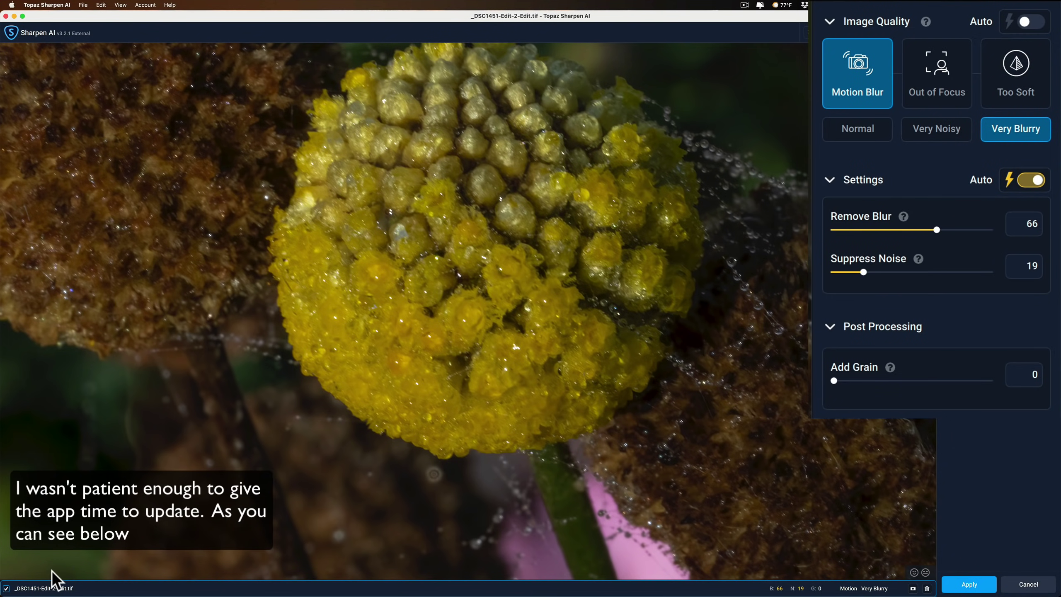
pyautogui.click(519, 186)
pyautogui.click(519, 186)
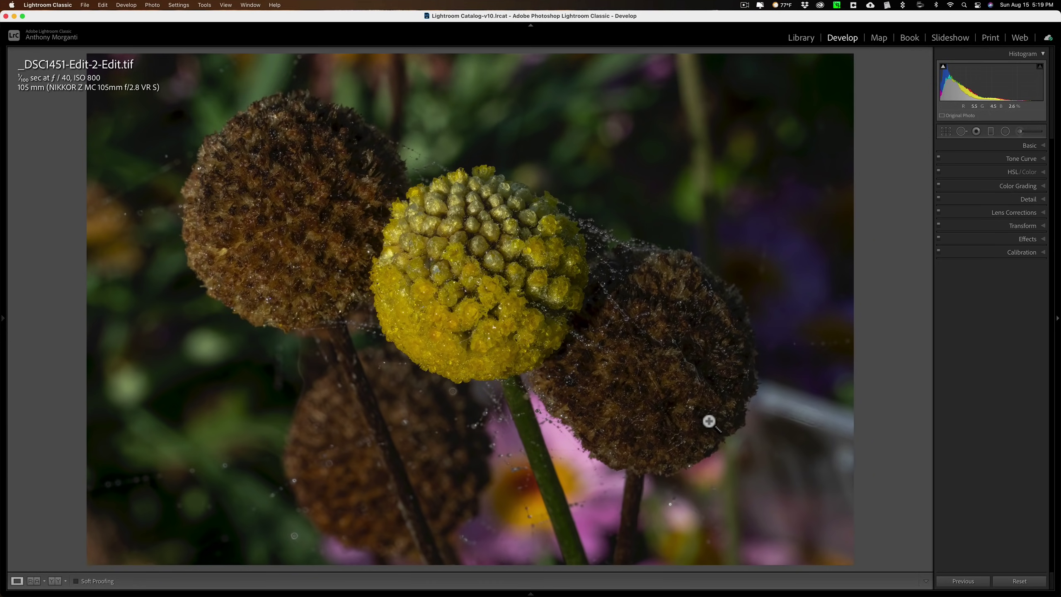
# Reset the mask effects, set Exposure -0.65 with Invert checked, and draw an ellipse across the flower
pyautogui.click(1005, 131)
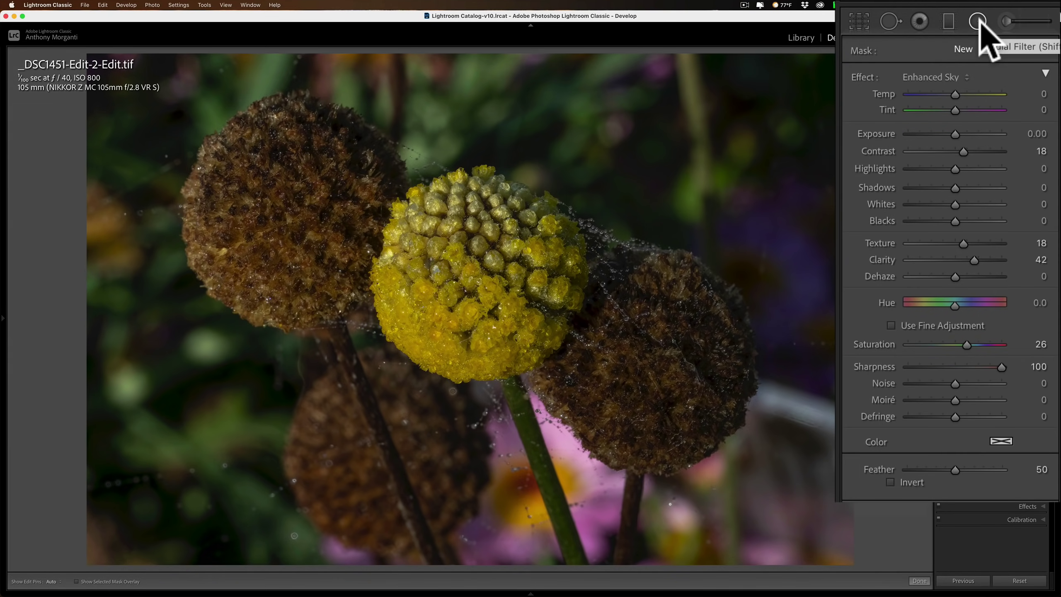
pyautogui.doubleClick(863, 77)
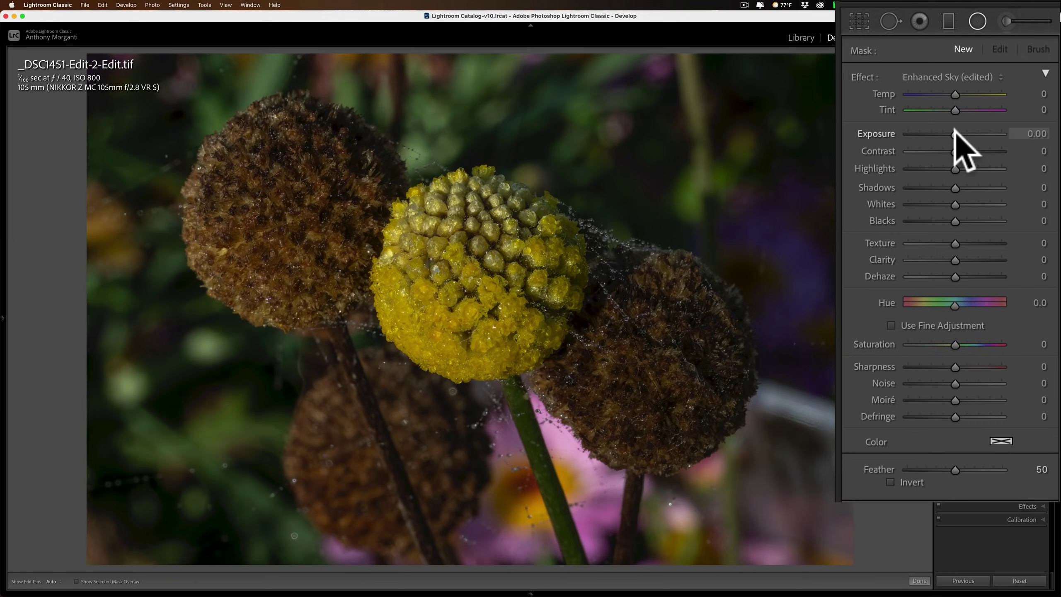
pyautogui.moveTo(955, 134); pyautogui.dragTo(947, 130)
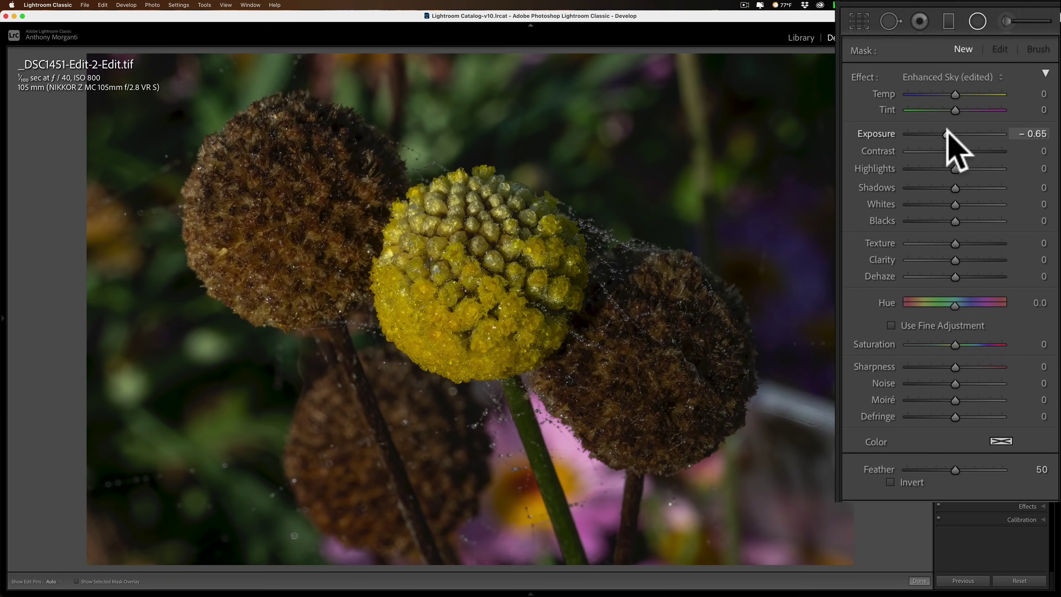
pyautogui.click(890, 482)
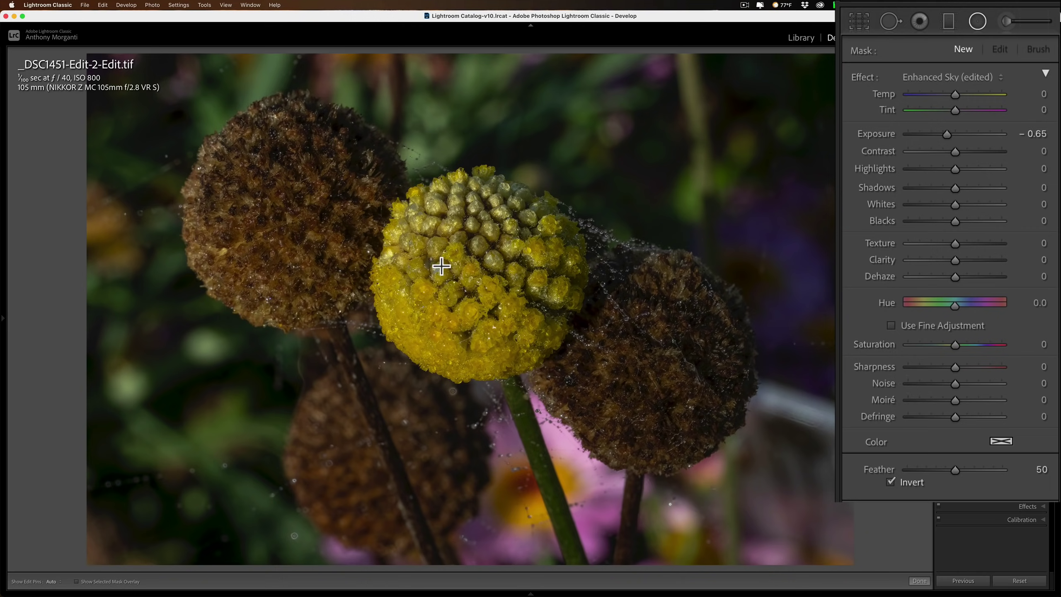
pyautogui.moveTo(441, 266); pyautogui.dragTo(717, 353)
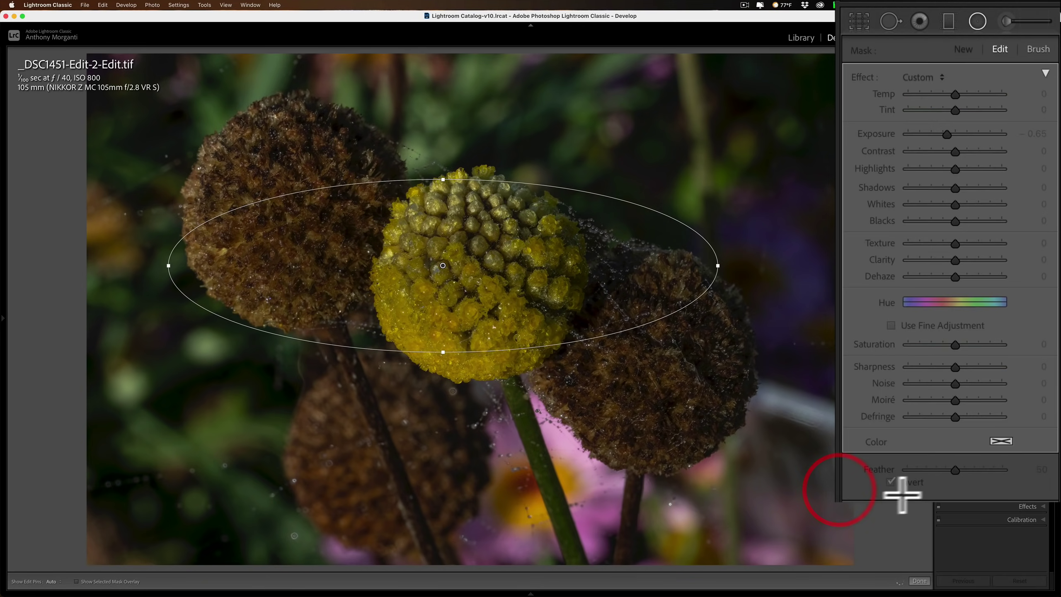
# Uncheck Invert, then tilt, shift and widen the ellipse over the three flower heads
pyautogui.click(891, 482)
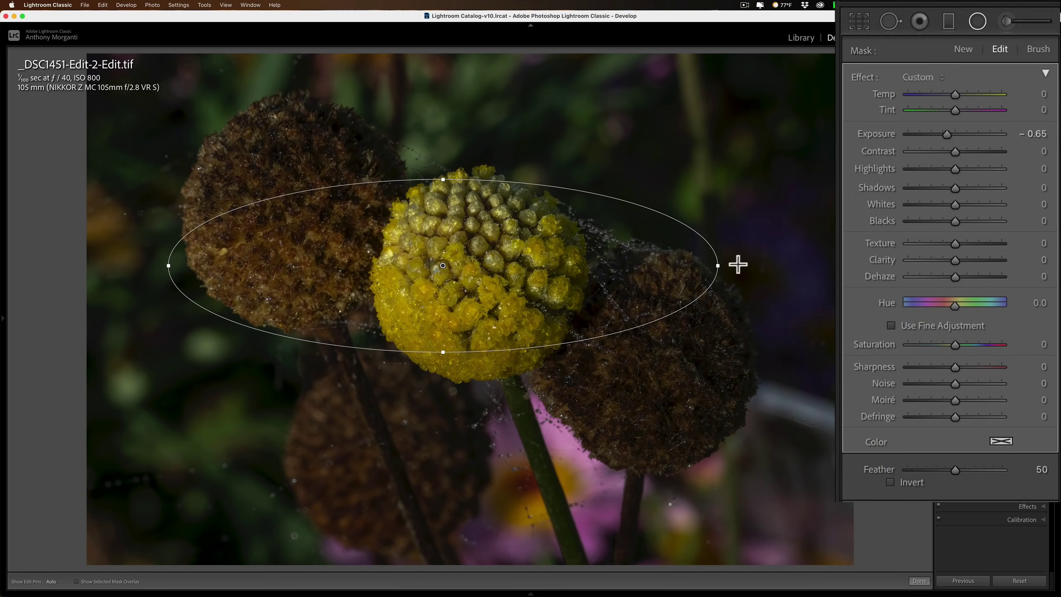
pyautogui.moveTo(724, 264); pyautogui.dragTo(710, 360)
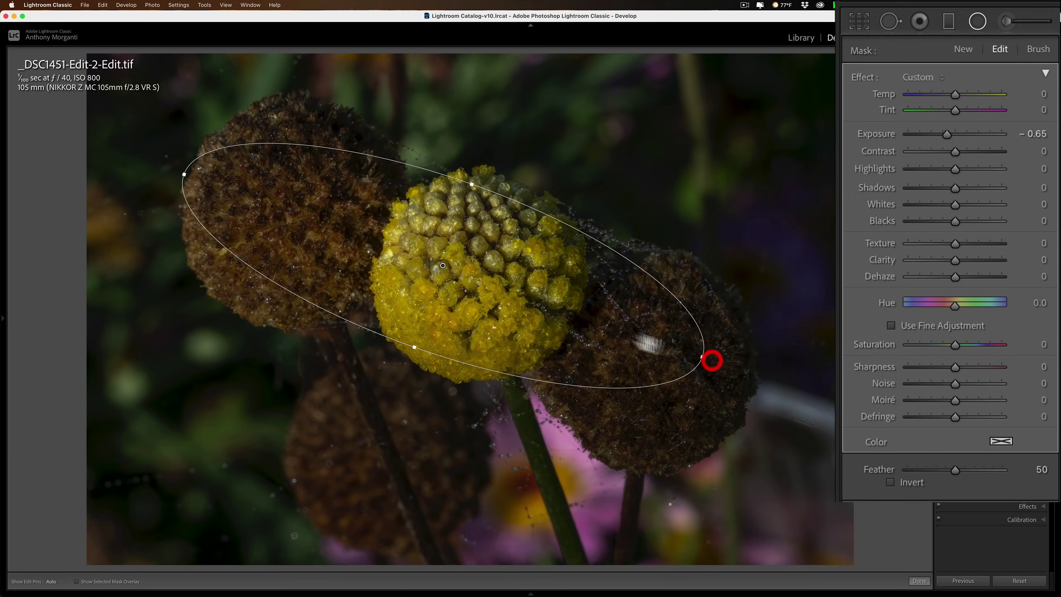
pyautogui.moveTo(447, 267); pyautogui.dragTo(484, 273)
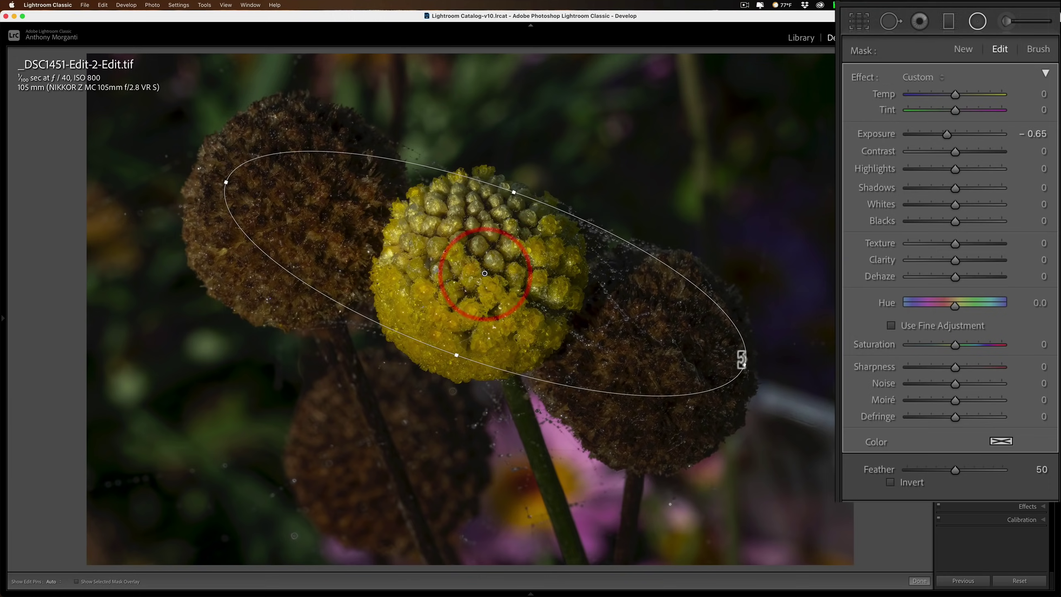
pyautogui.moveTo(743, 364); pyautogui.dragTo(763, 371)
pyautogui.moveTo(205, 176); pyautogui.dragTo(173, 158)
# Make the ellipse taller, nudge it left, and settle Exposure at about -0.60
pyautogui.moveTo(940, 134)
pyautogui.mouseDown()
pyautogui.moveTo(860, 134)
pyautogui.moveTo(1004, 138)
pyautogui.moveTo(855, 138)
pyautogui.moveTo(946, 135)
pyautogui.mouseUp()
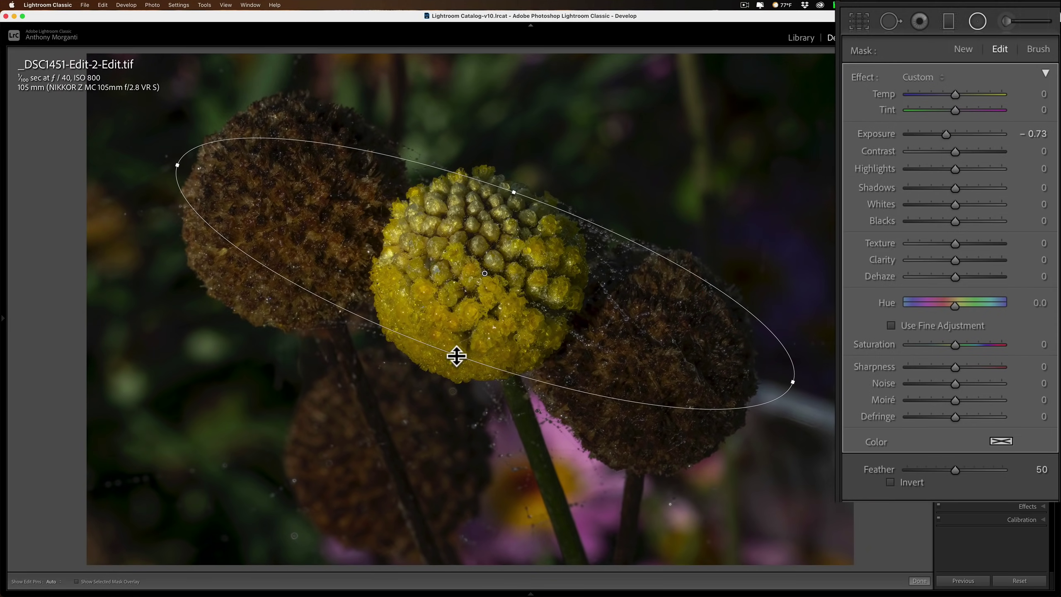
pyautogui.moveTo(457, 356); pyautogui.dragTo(426, 397)
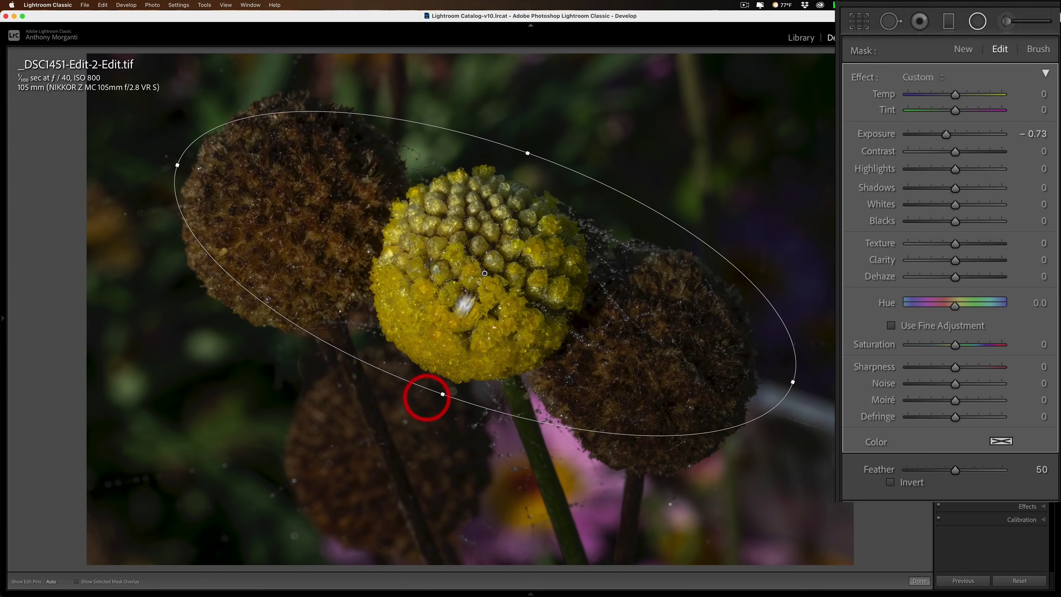
pyautogui.moveTo(481, 275); pyautogui.dragTo(466, 278)
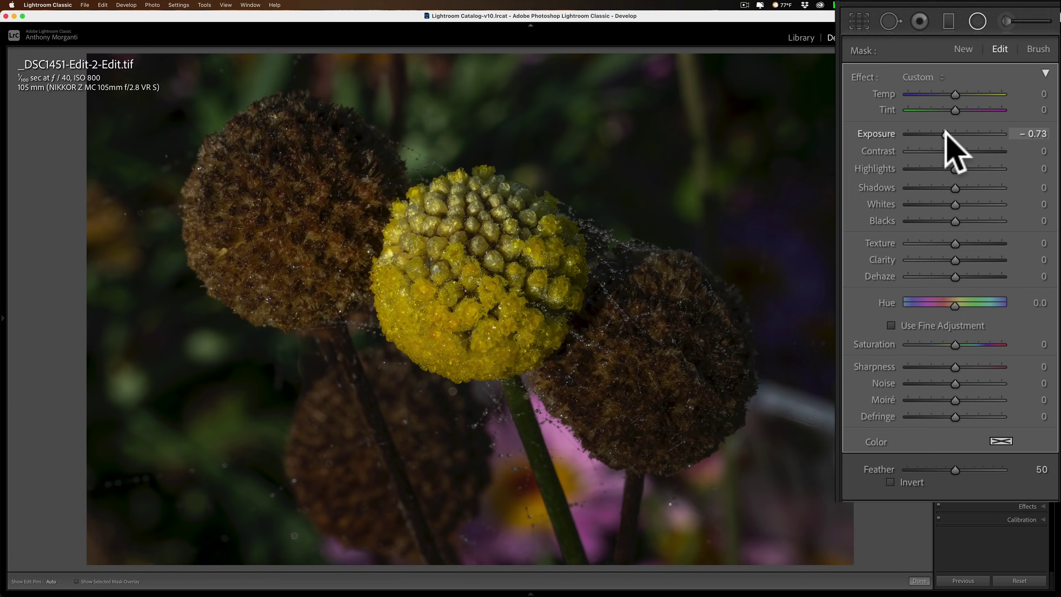
pyautogui.moveTo(946, 134); pyautogui.dragTo(947, 134)
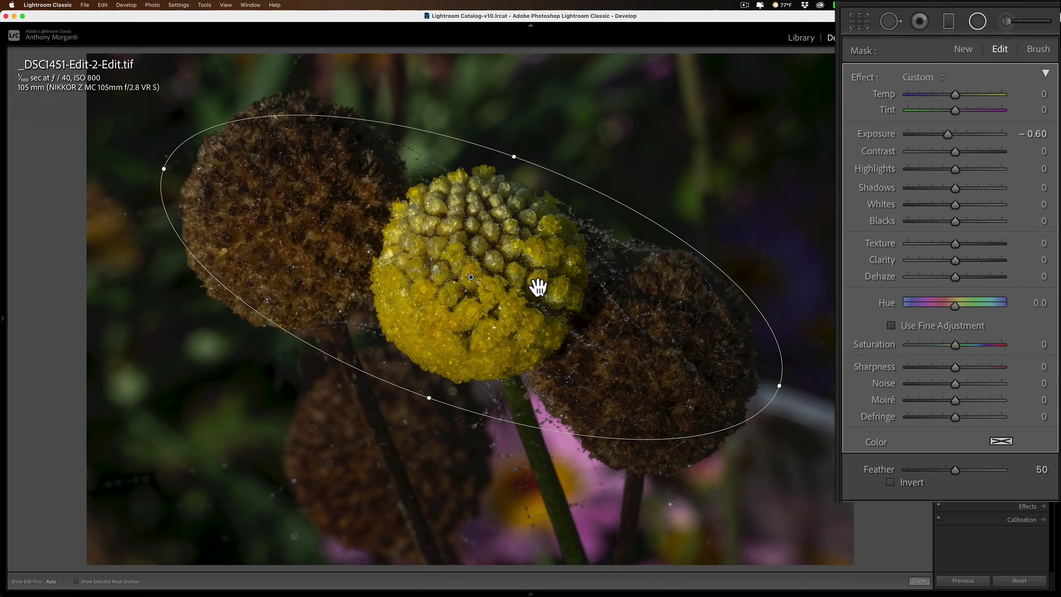
# Add an inside-affecting radial circle over the right brown flower head at Exposure +1.21
pyautogui.press('h')
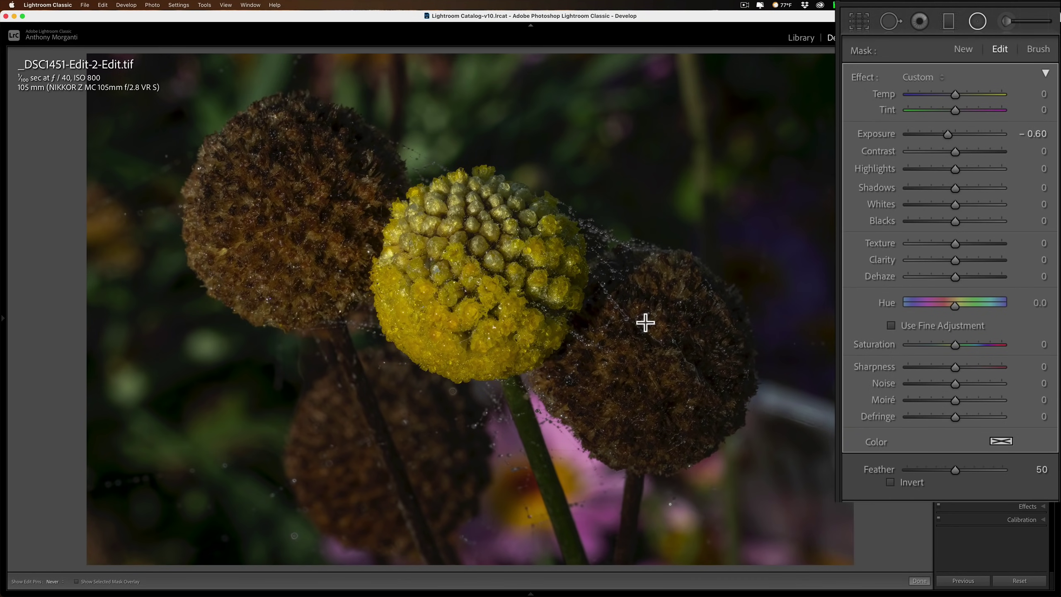
pyautogui.press("'")
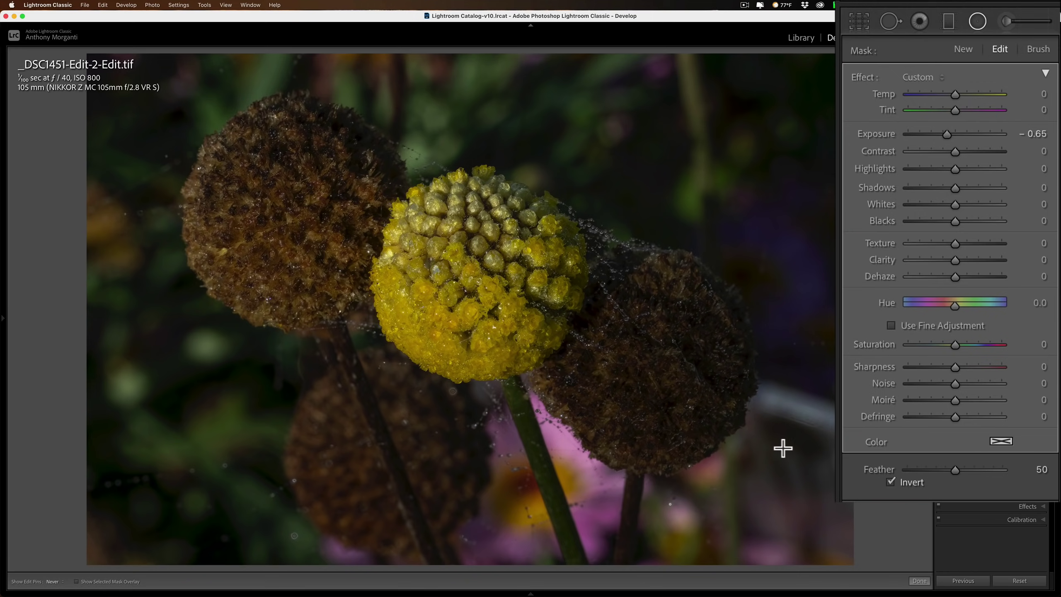
pyautogui.press('h')
pyautogui.press('h')
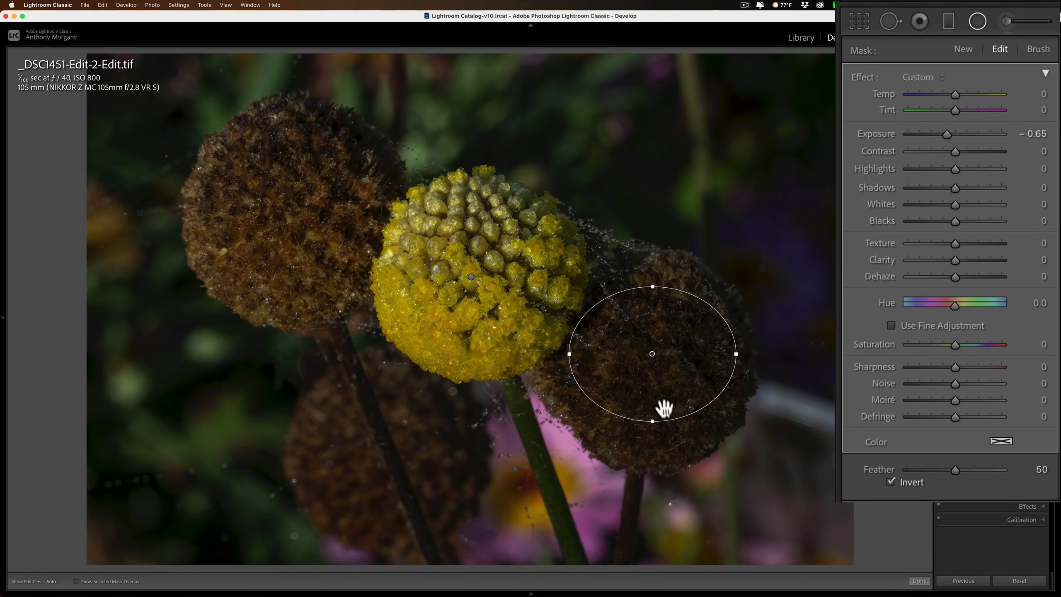
pyautogui.moveTo(652, 419); pyautogui.dragTo(661, 454)
pyautogui.moveTo(735, 353); pyautogui.dragTo(762, 353)
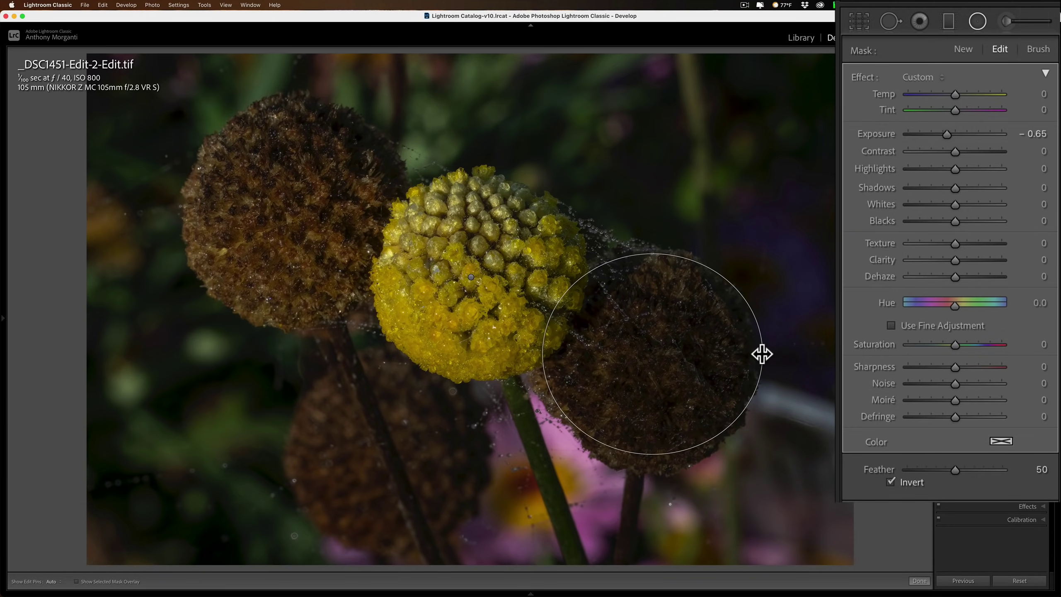
pyautogui.moveTo(946, 134); pyautogui.dragTo(968, 133)
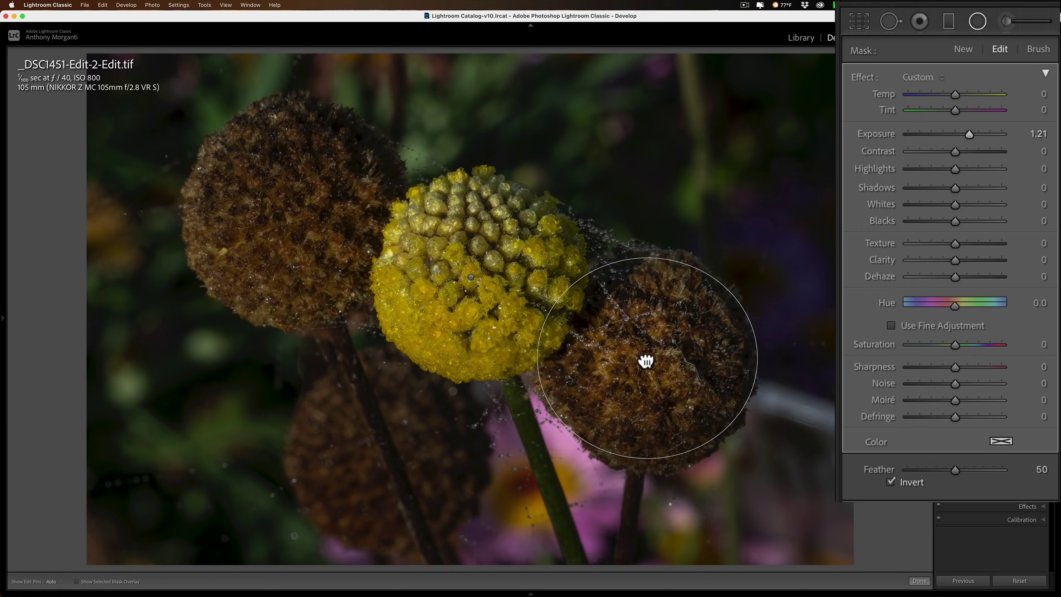
pyautogui.moveTo(645, 458); pyautogui.dragTo(647, 476)
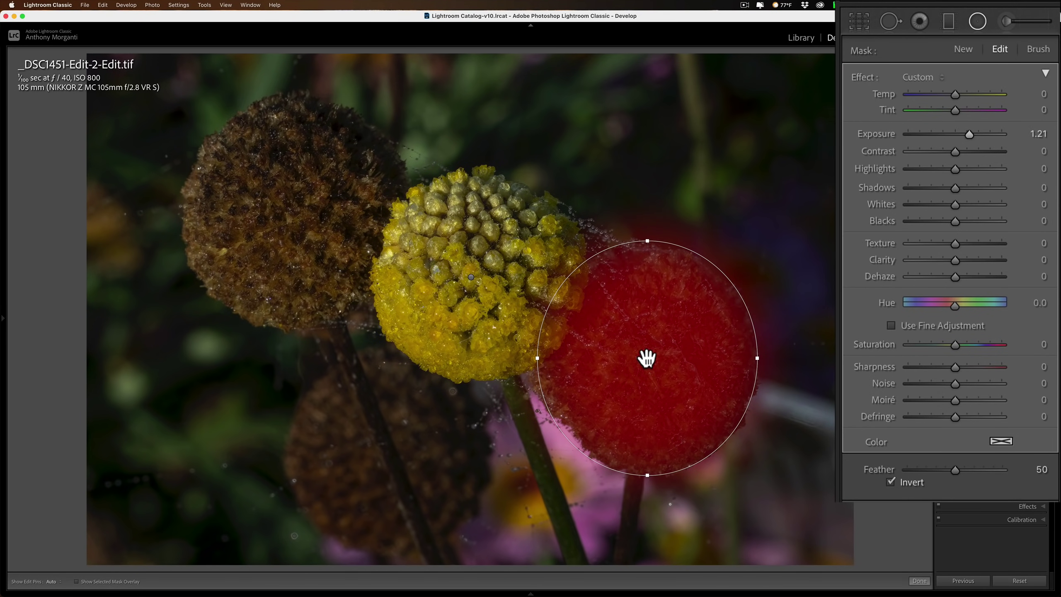
# Duplicate the +1.21 radial filter and move the copy onto the left brown flower head
pyautogui.rightClick(647, 358)
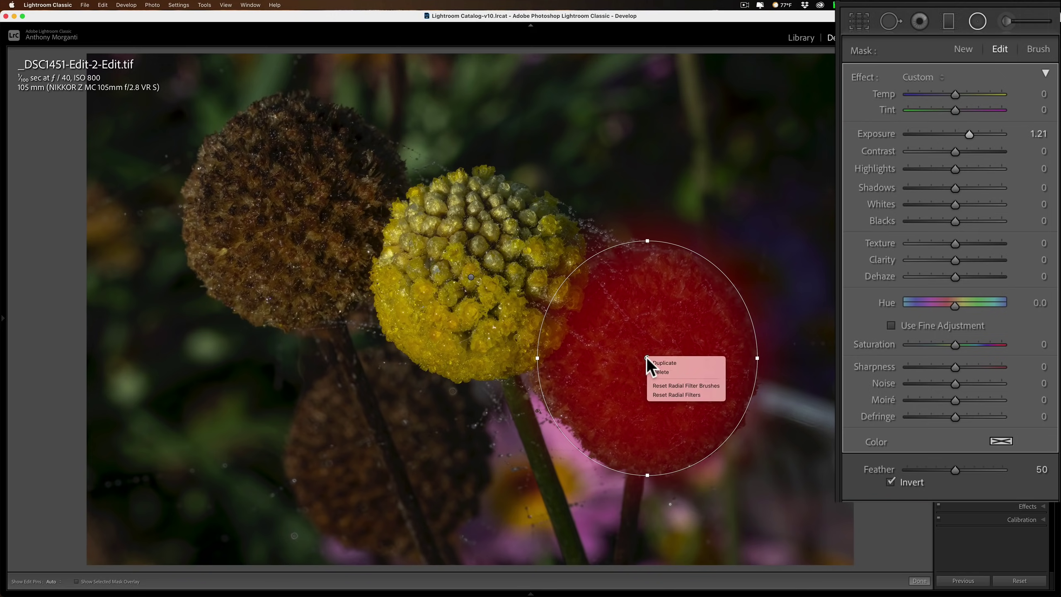
pyautogui.click(656, 362)
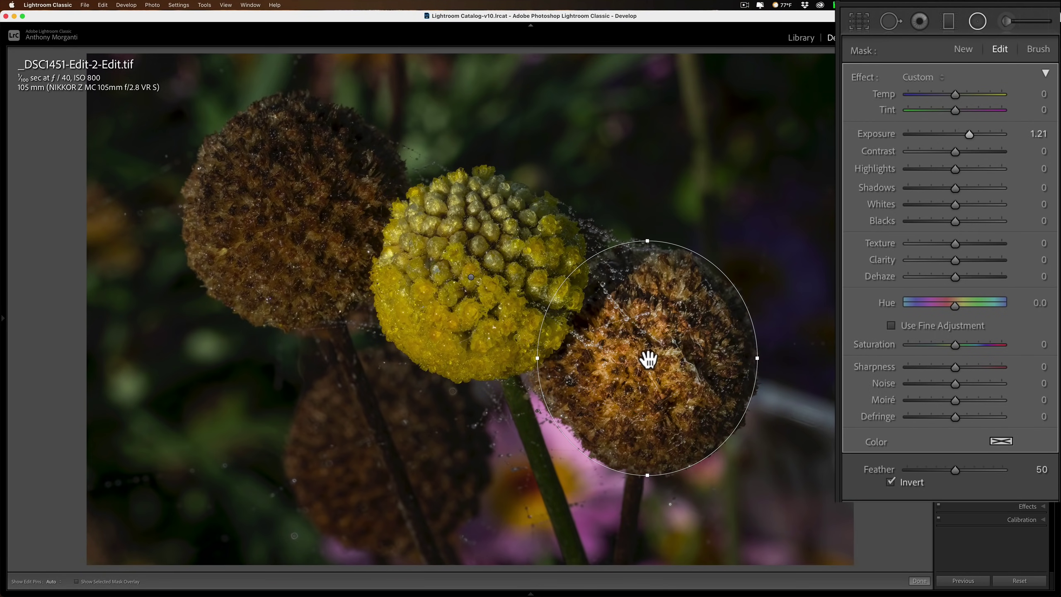
pyautogui.moveTo(648, 360); pyautogui.dragTo(294, 213)
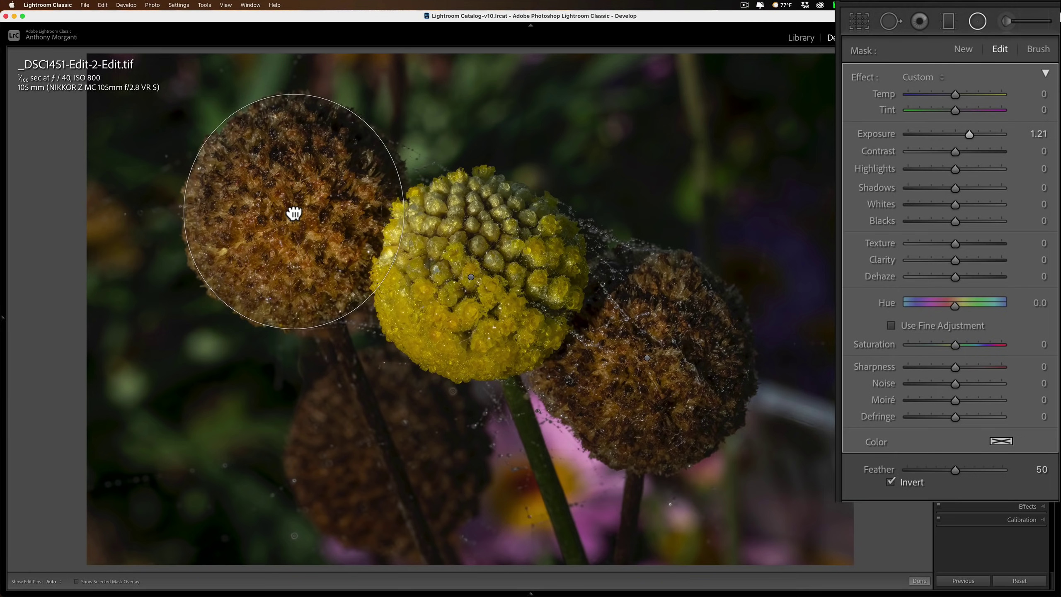
pyautogui.click(295, 213)
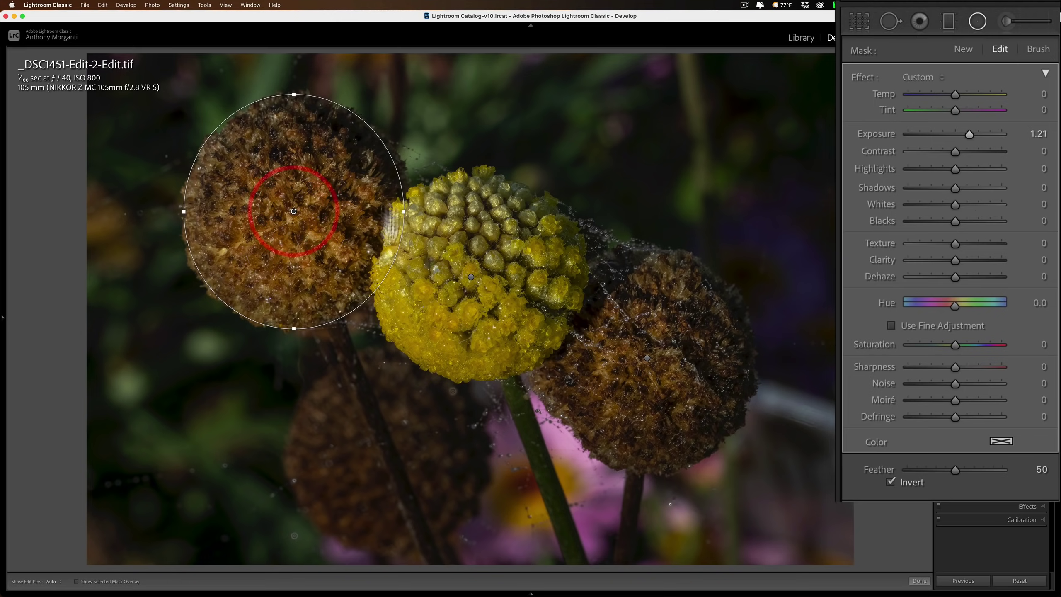
pyautogui.click(647, 358)
pyautogui.click(652, 353)
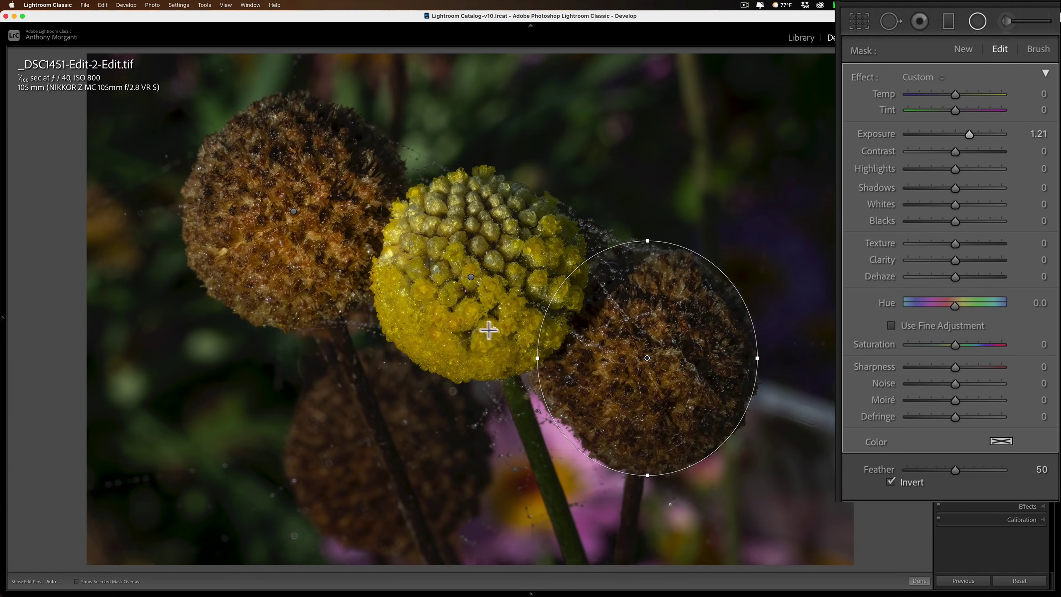
pyautogui.moveTo(471, 277)
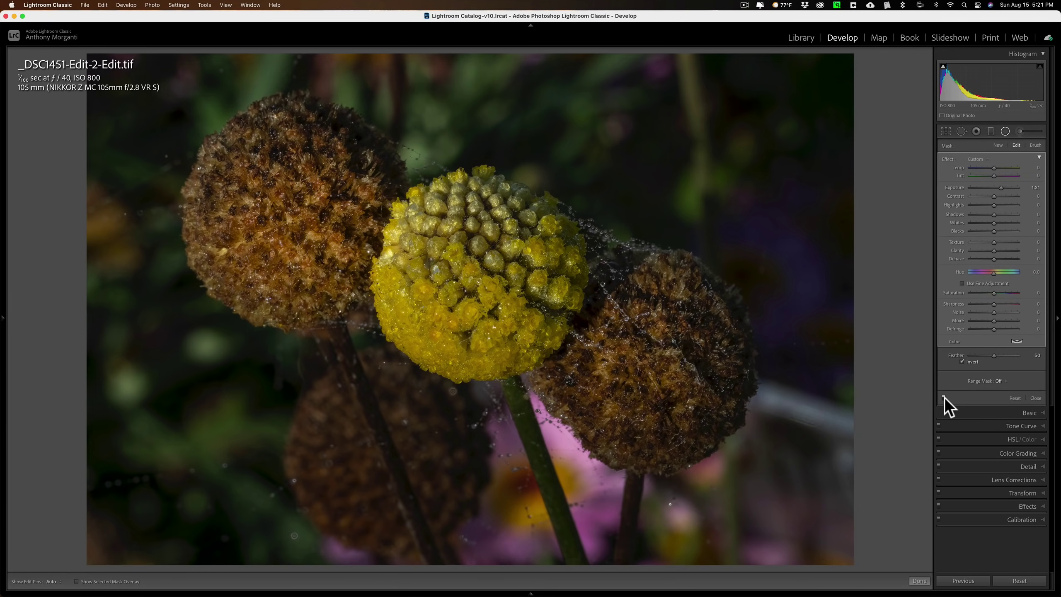
# Compare the mask on and off, then make the right pod's ellipse taller and wider
pyautogui.click(943, 397)
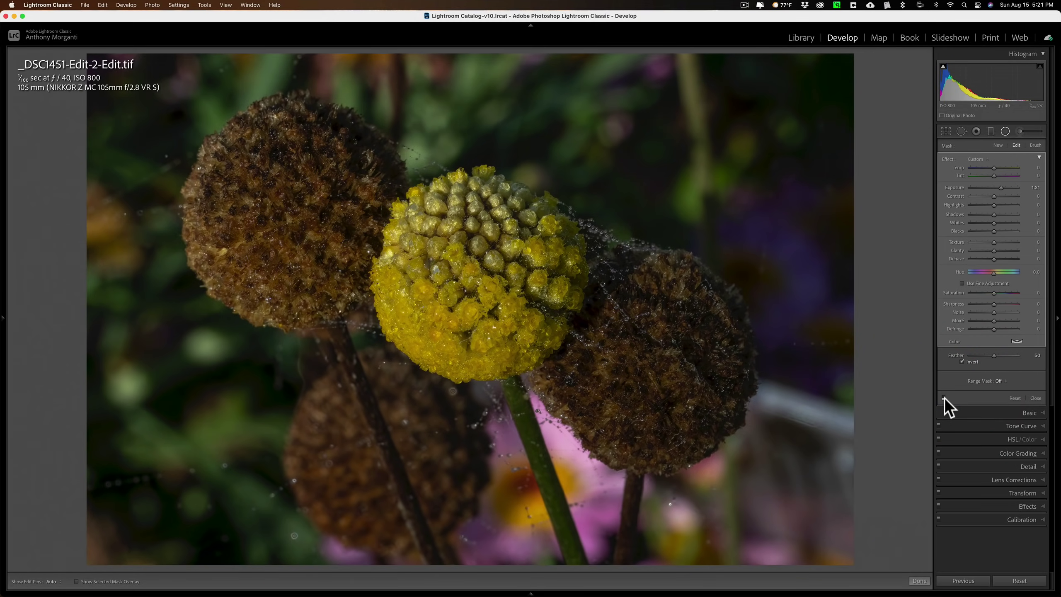
pyautogui.click(943, 396)
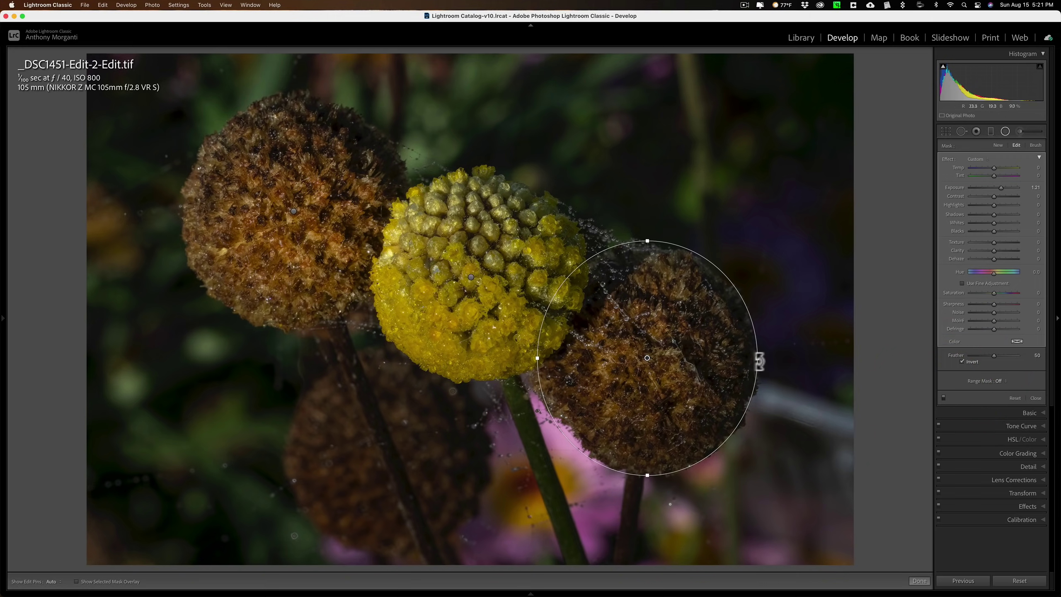
pyautogui.moveTo(647, 476); pyautogui.dragTo(652, 491)
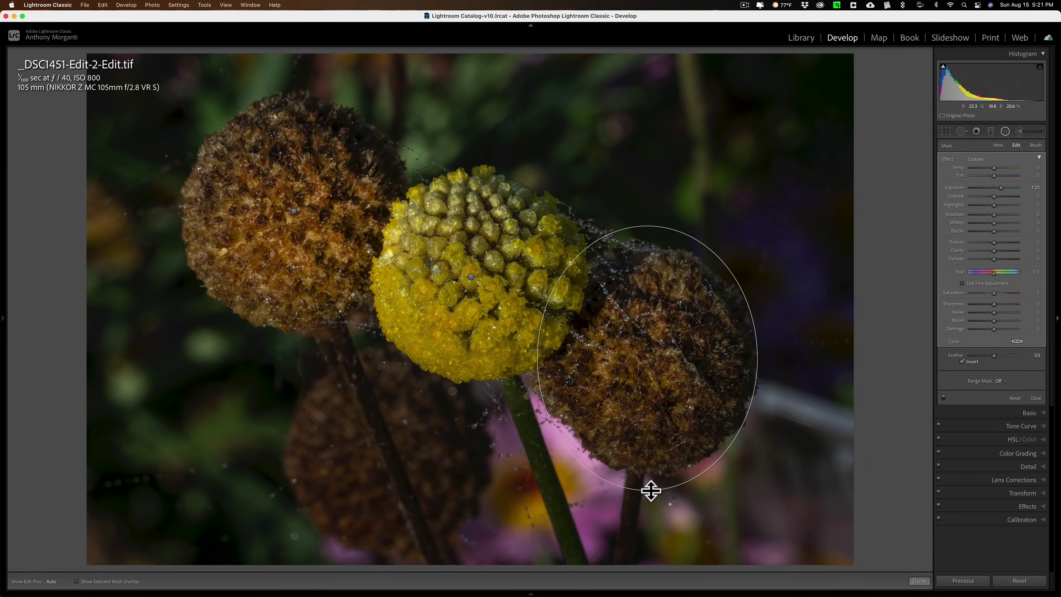
pyautogui.moveTo(757, 356); pyautogui.dragTo(782, 357)
# Fit the left pod's ellipse by resizing it, narrowing its right edge, and tilting it
pyautogui.click(294, 211)
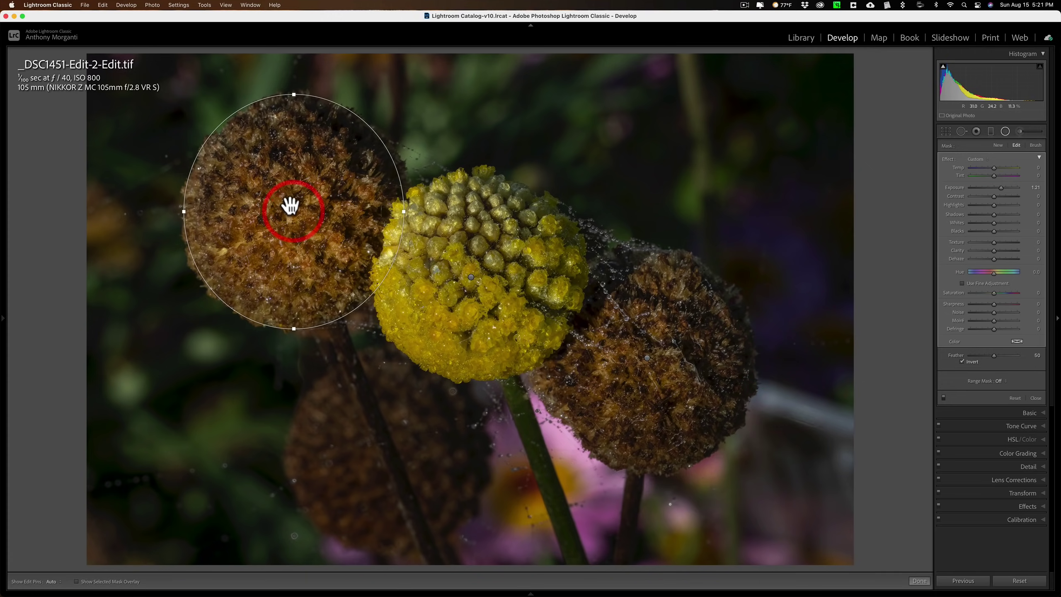
pyautogui.moveTo(184, 213); pyautogui.dragTo(174, 211)
pyautogui.moveTo(295, 94); pyautogui.dragTo(294, 79)
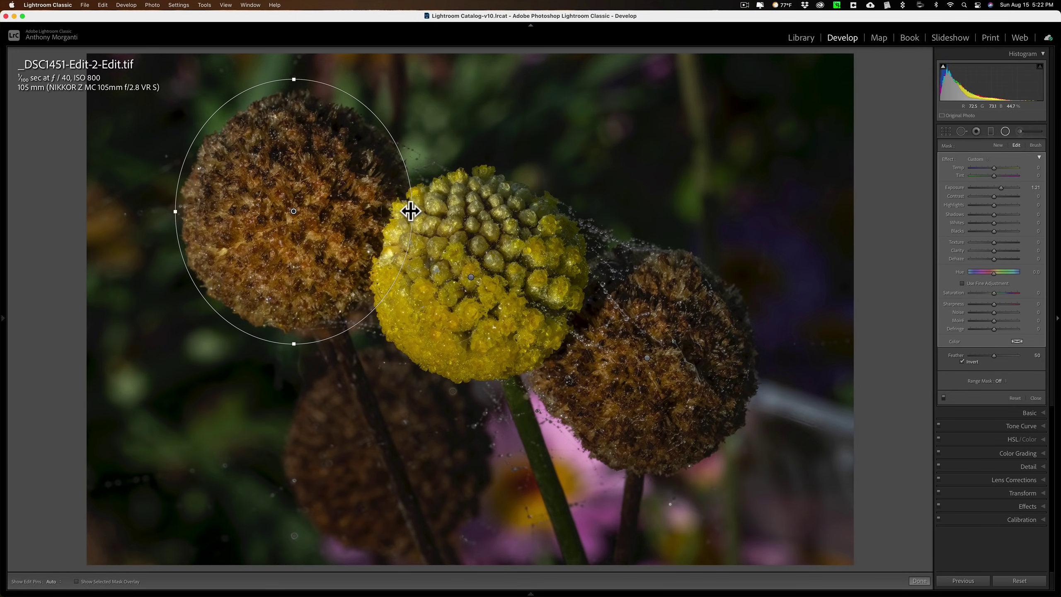
pyautogui.moveTo(411, 212)
pyautogui.mouseDown()
pyautogui.moveTo(429, 211)
pyautogui.moveTo(398, 211)
pyautogui.moveTo(413, 211)
pyautogui.mouseUp()
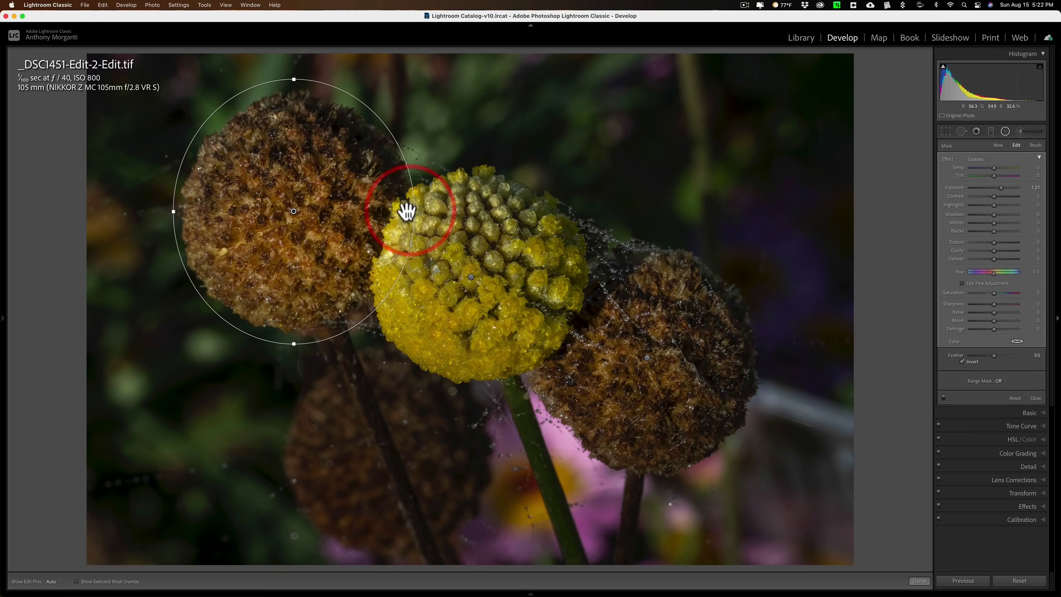
pyautogui.press('alt')
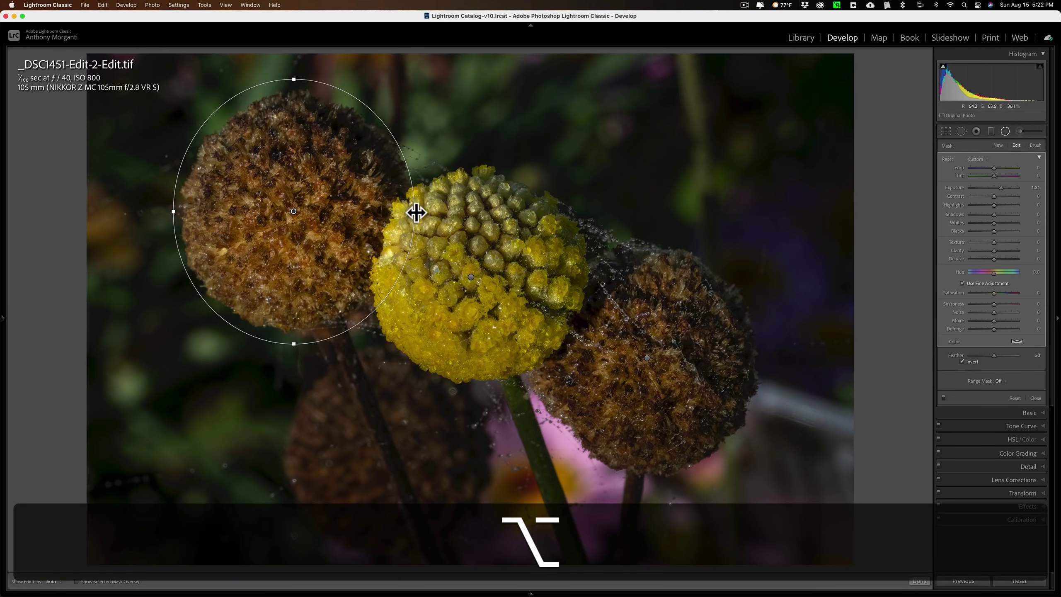
pyautogui.moveTo(414, 211); pyautogui.dragTo(389, 209)
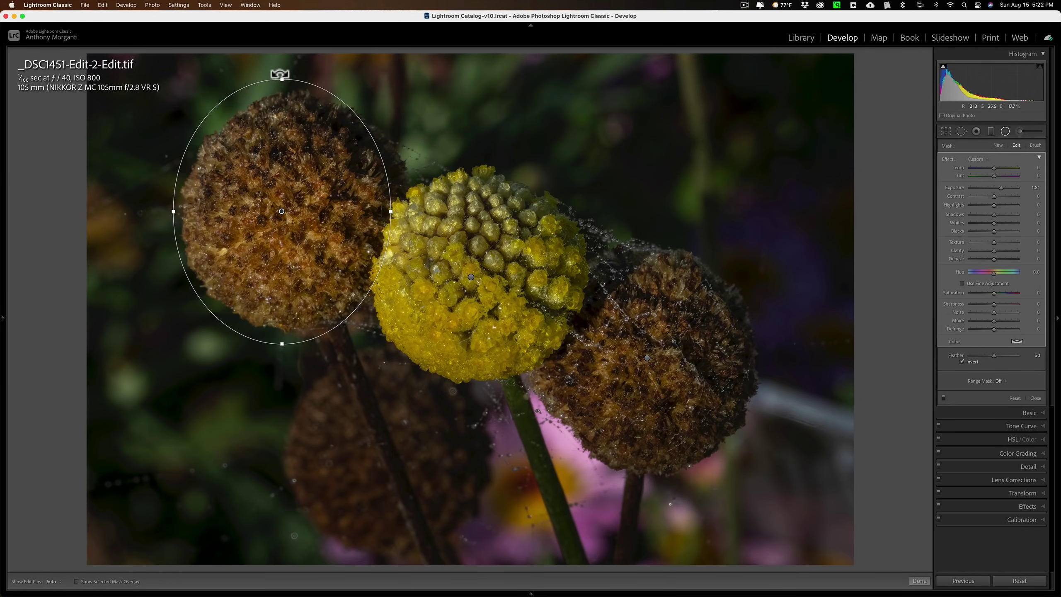
pyautogui.moveTo(279, 74); pyautogui.dragTo(301, 77)
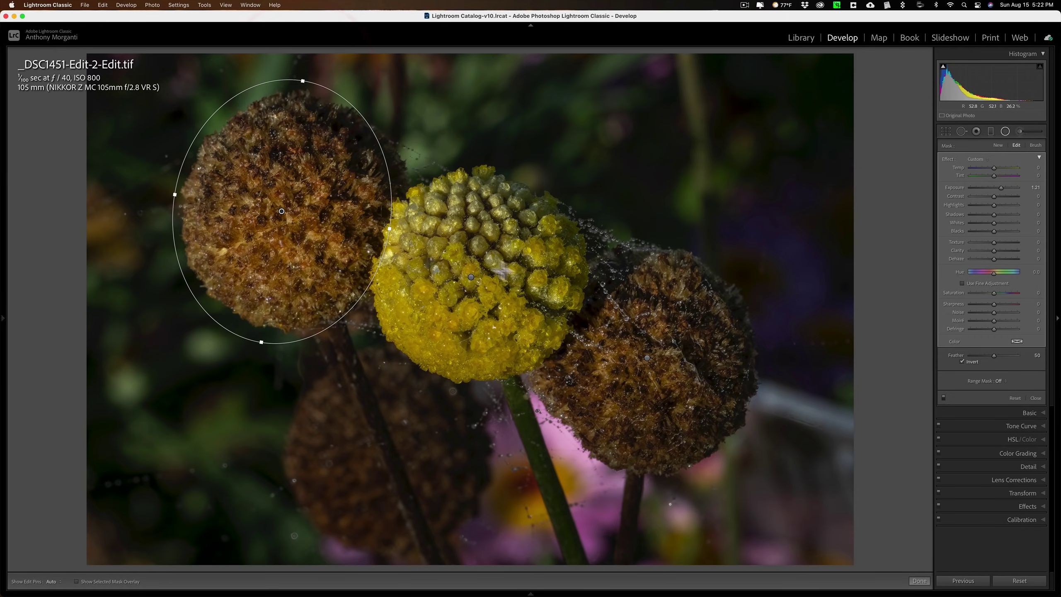
# Compare local adjustments on and off, then raise the right seed head filter's Exposure to 1.56
pyautogui.click(943, 398)
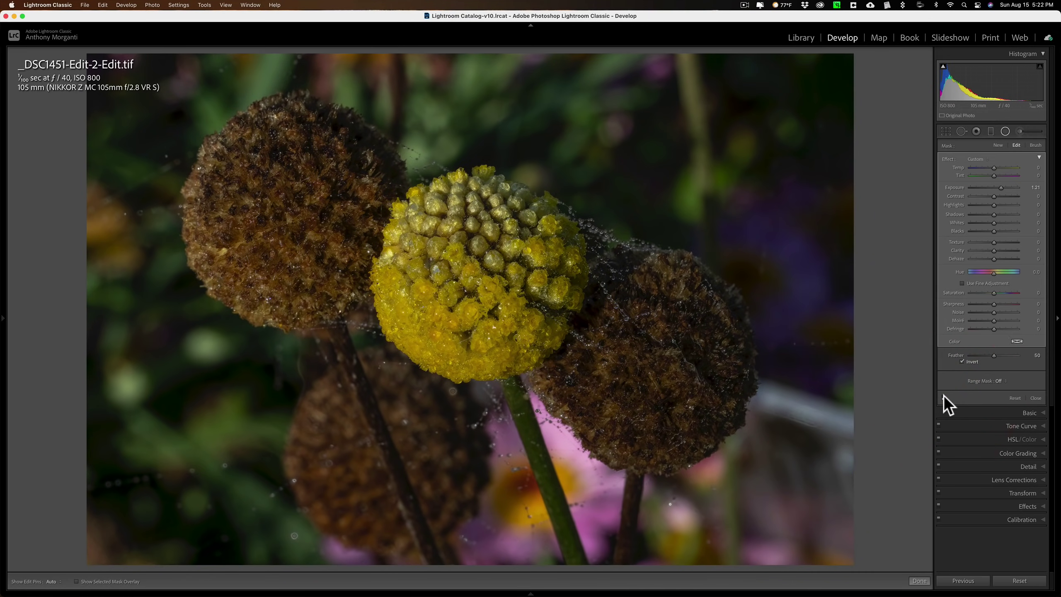
pyautogui.click(943, 397)
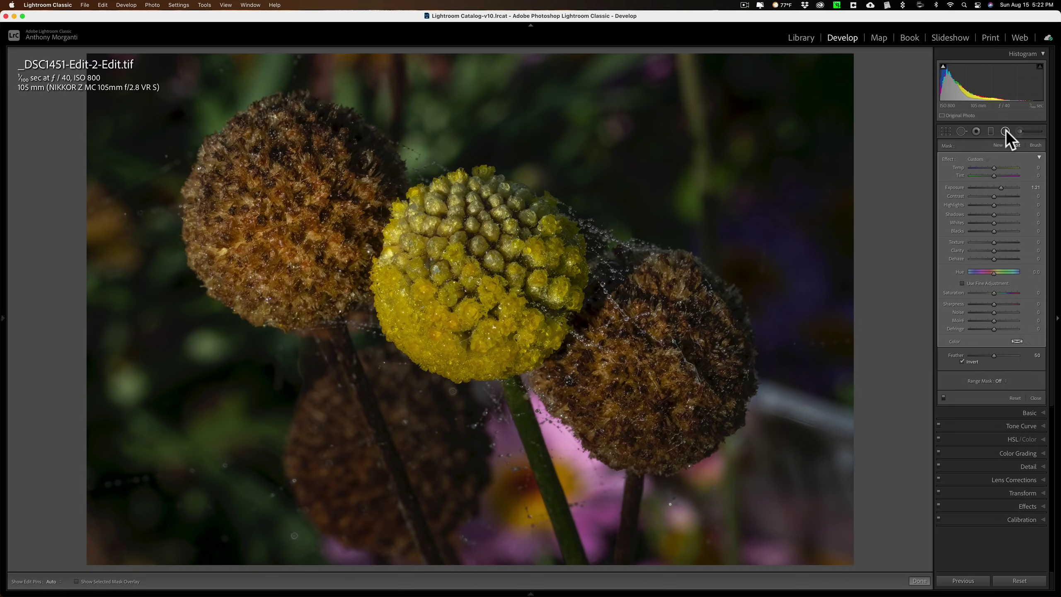
pyautogui.click(647, 358)
pyautogui.click(655, 355)
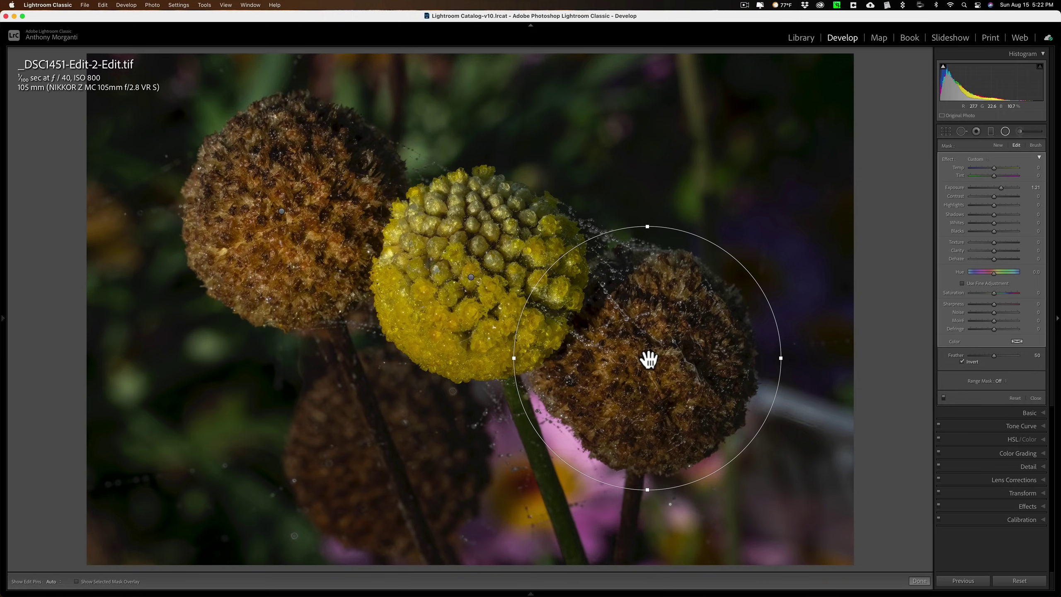
pyautogui.moveTo(648, 358)
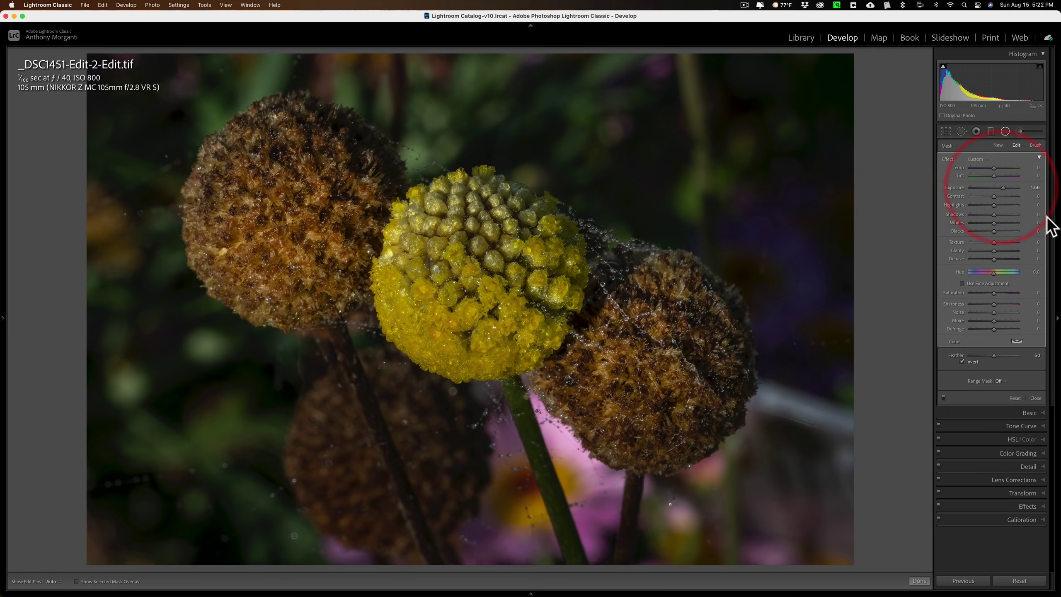
# Close Masking and set the Effects post-crop vignette Amount to -22
pyautogui.click(1005, 131)
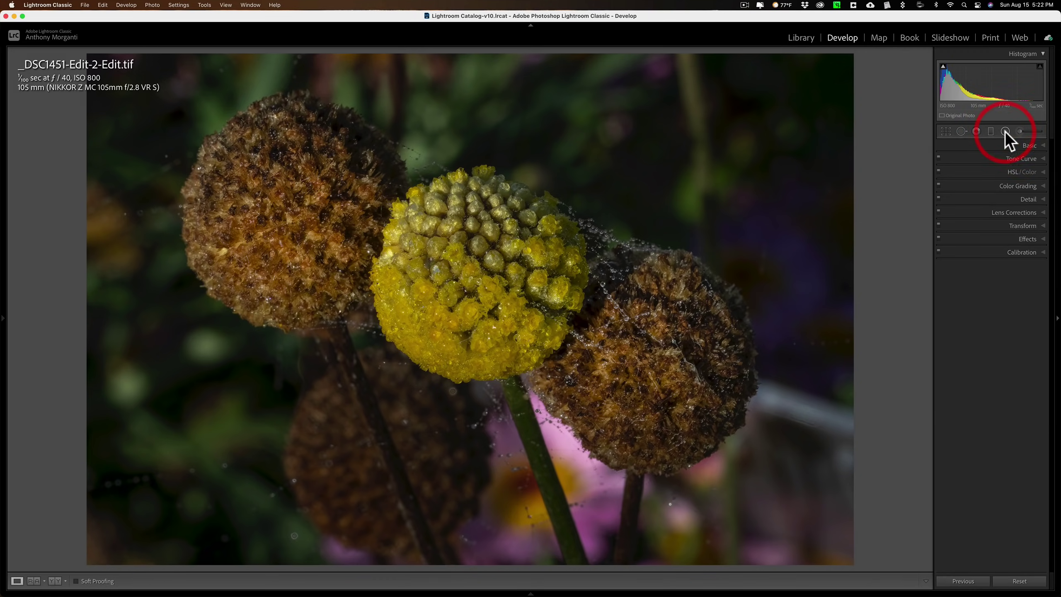
pyautogui.click(1020, 239)
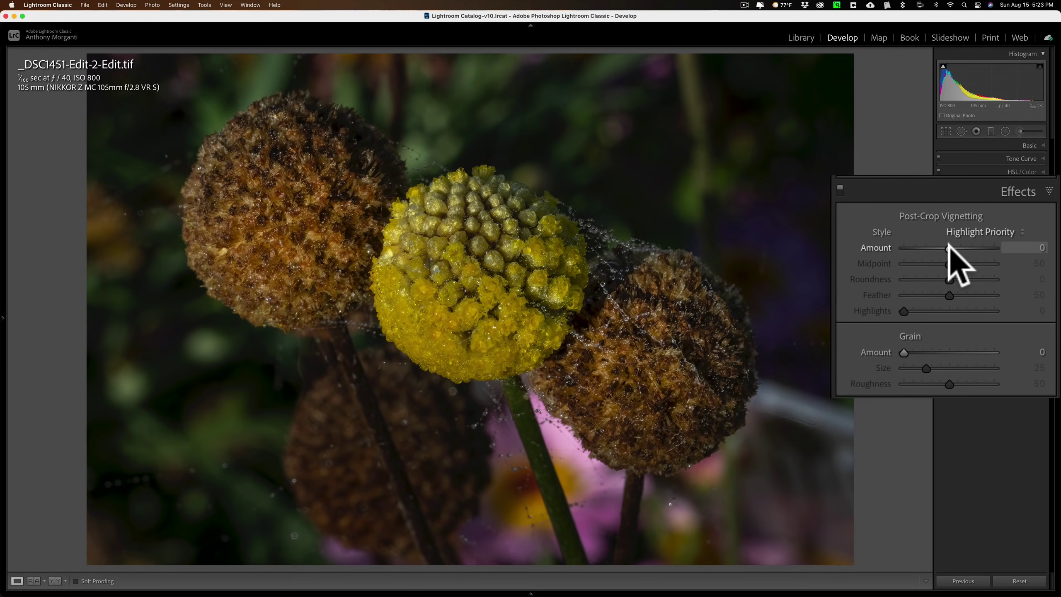
pyautogui.moveTo(948, 244); pyautogui.dragTo(940, 244)
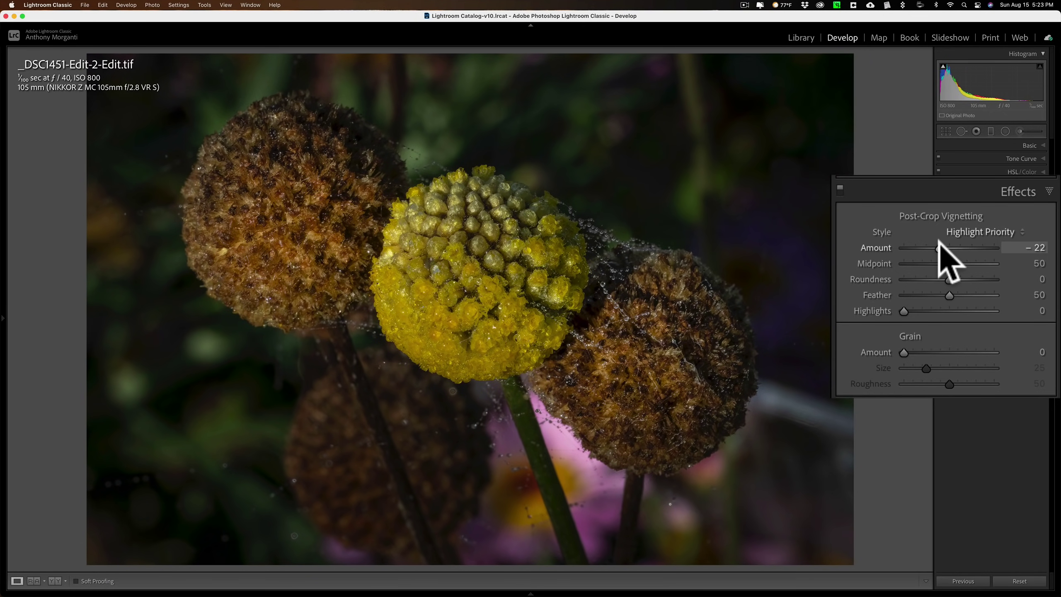
pyautogui.click(1014, 193)
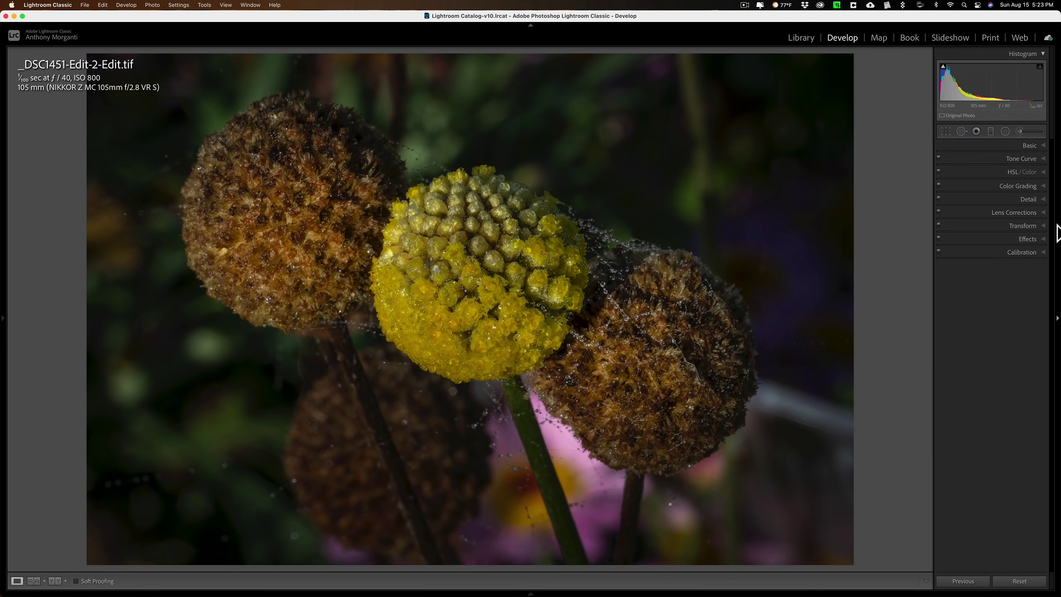
pyautogui.press('\\')
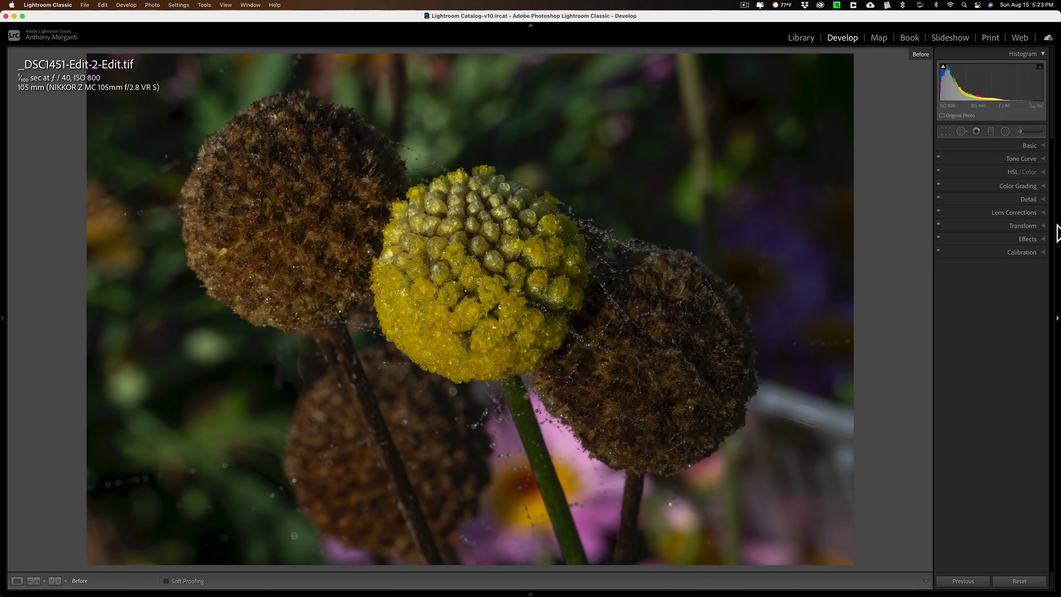
pyautogui.press('\\')
pyautogui.press('\\')
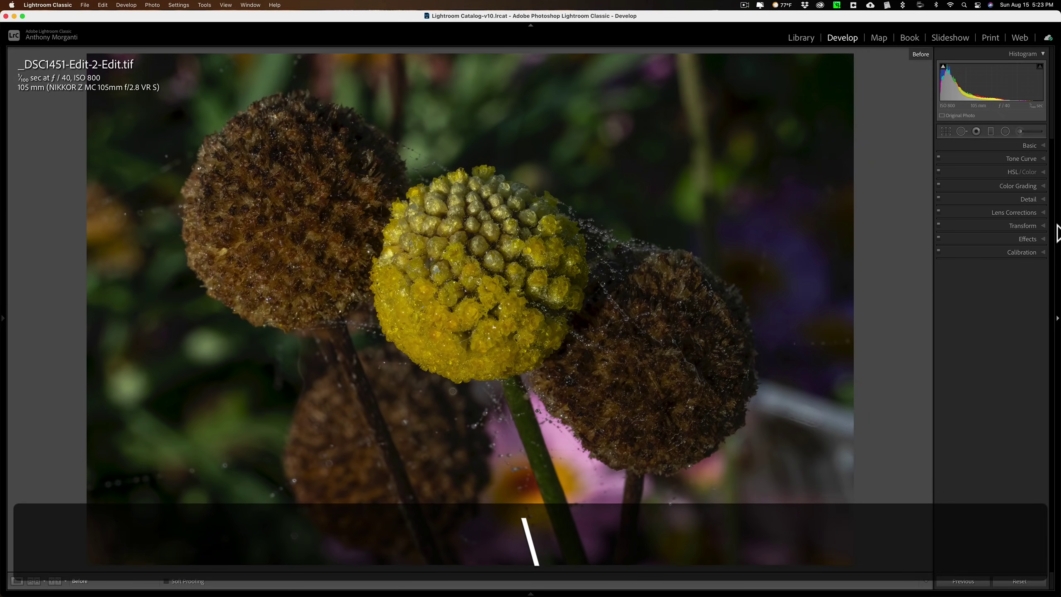
pyautogui.press('\\')
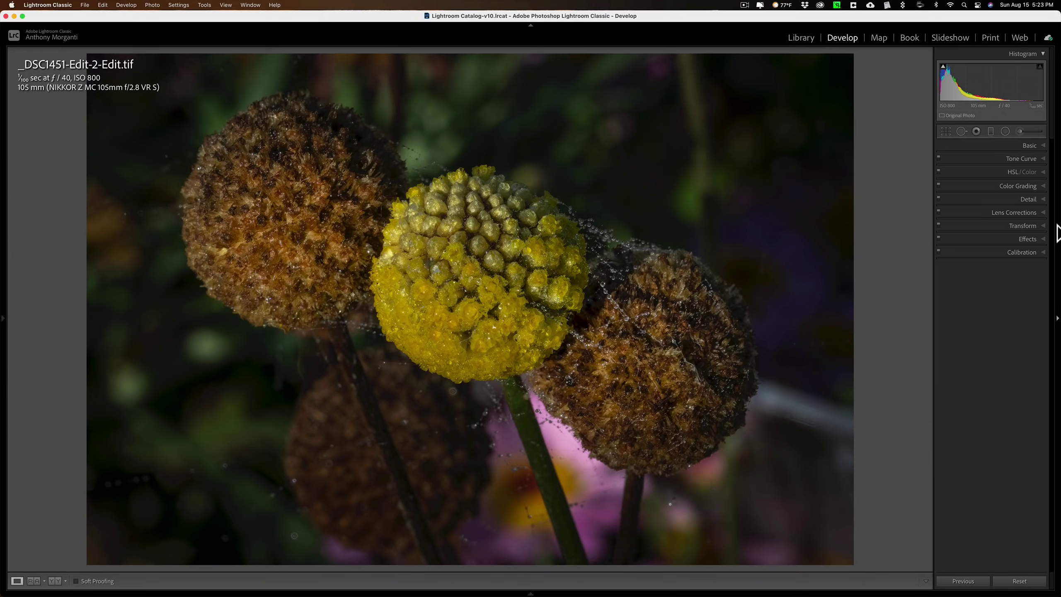
pyautogui.press('\\')
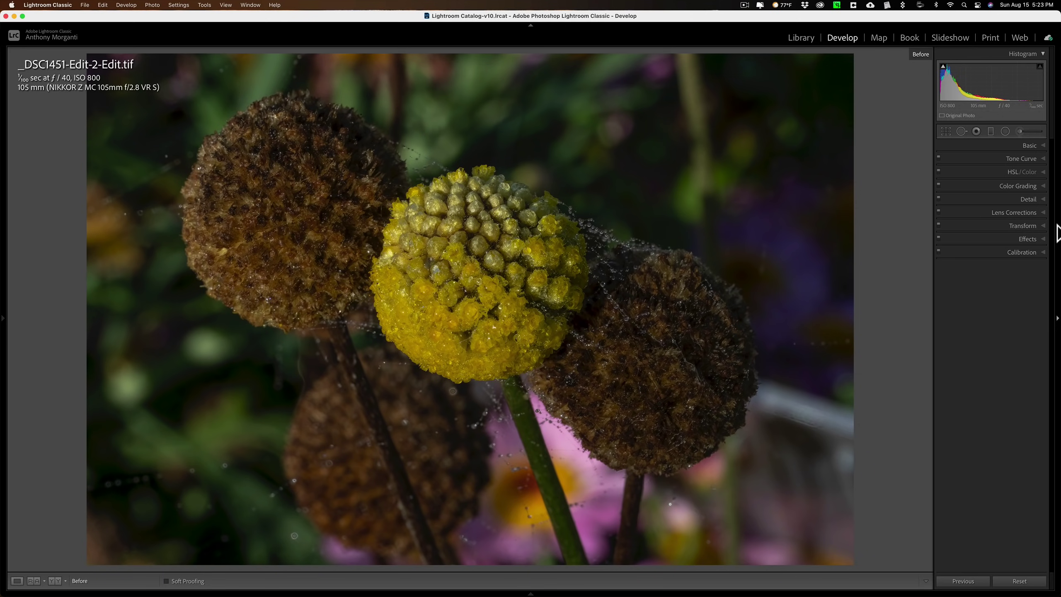
pyautogui.press('\\')
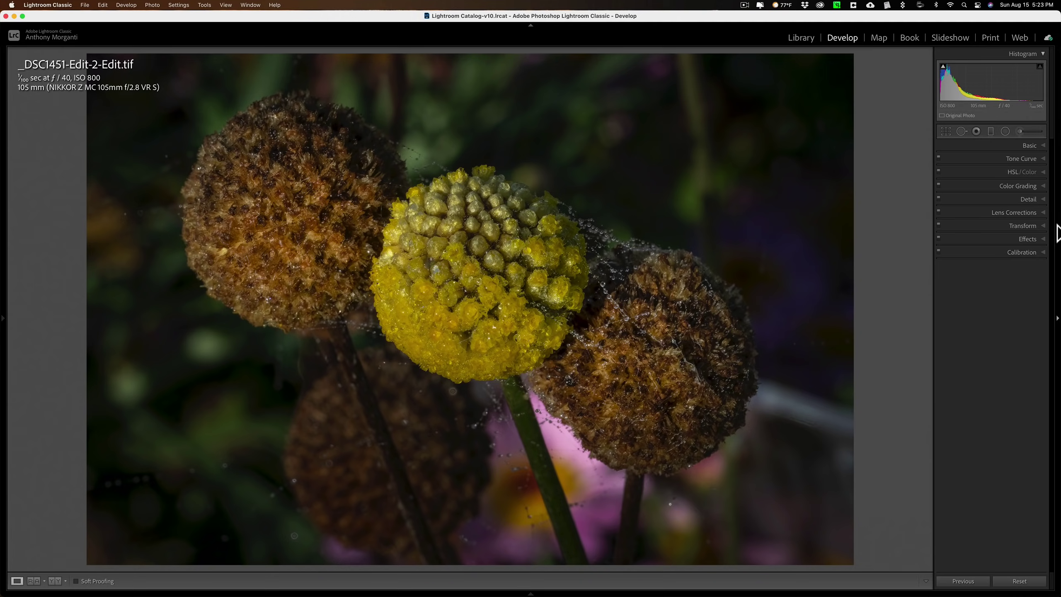
pyautogui.click(1030, 145)
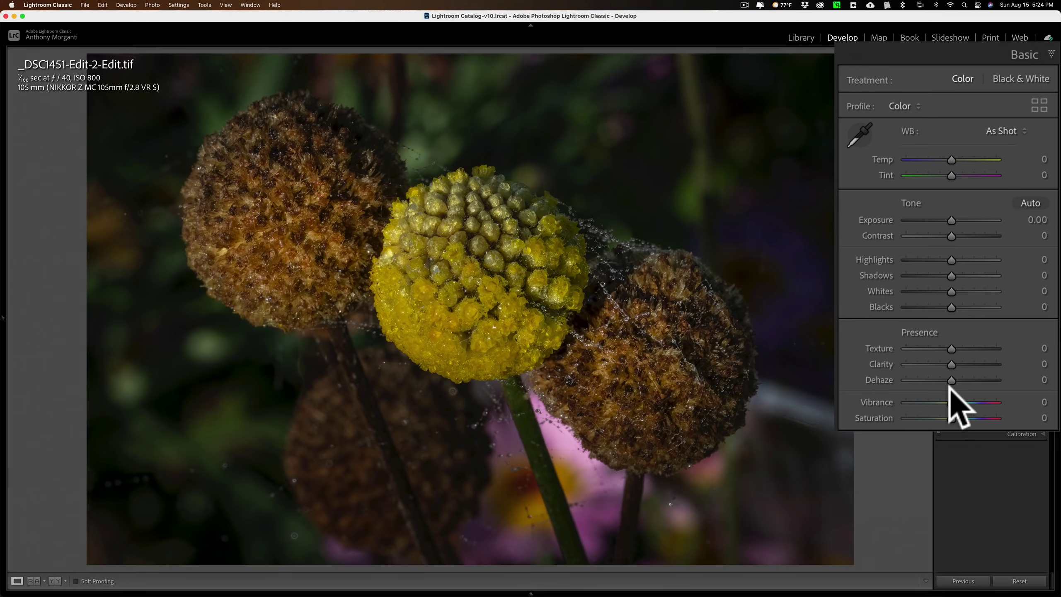
pyautogui.click(1023, 146)
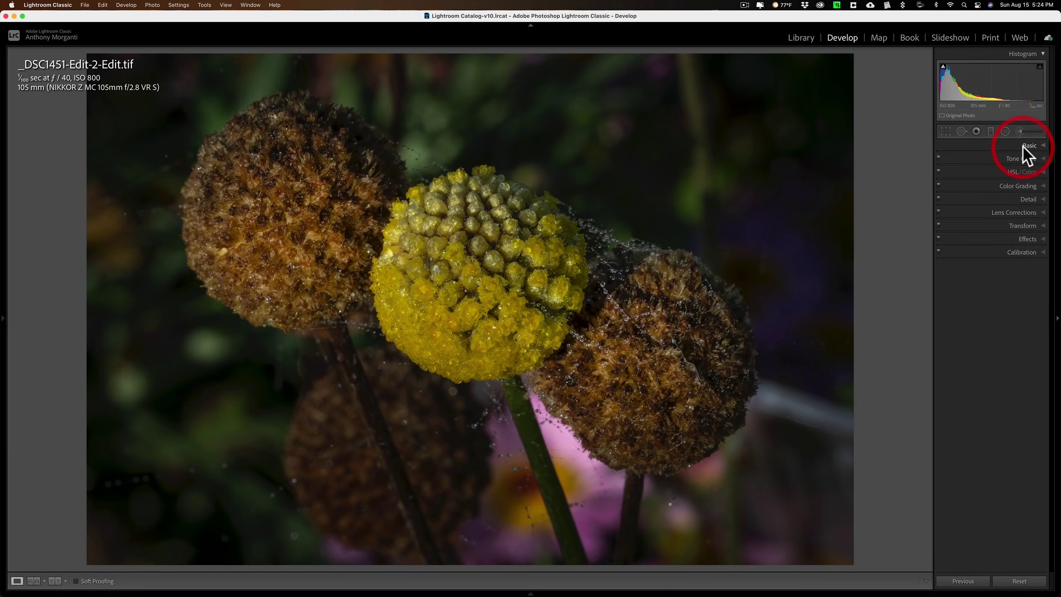